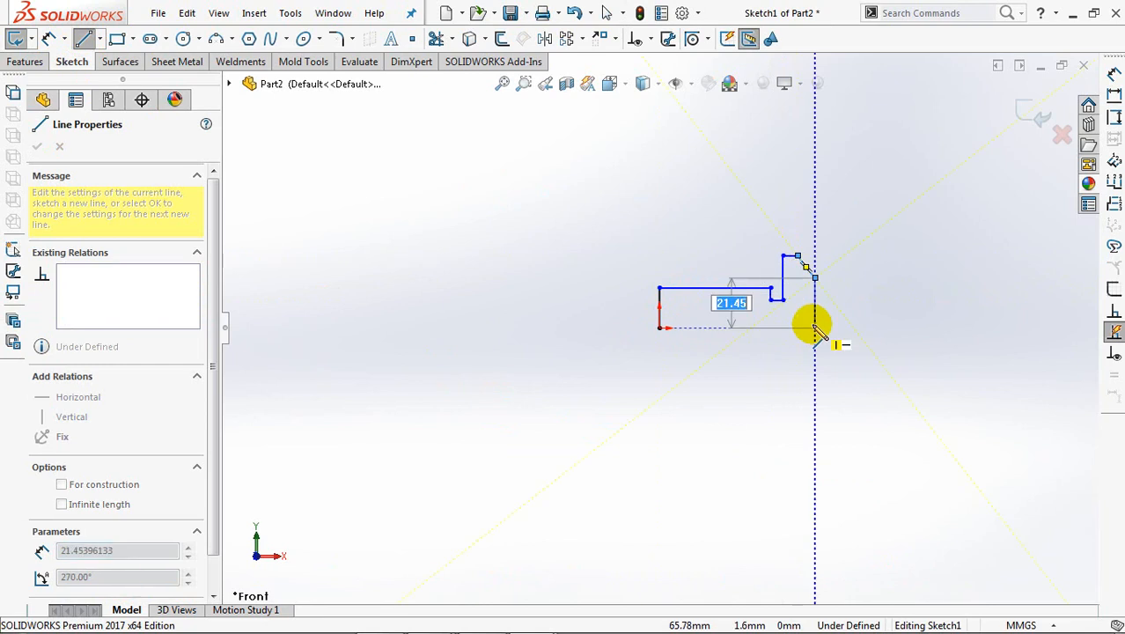
- Close the profile with a vertical end line and a horizontal line back to the origin, and make the horizontal line construction geometry
{"action": "left_click", "coordinate": [814, 327]}
{"action": "left_click", "coordinate": [659, 329]}
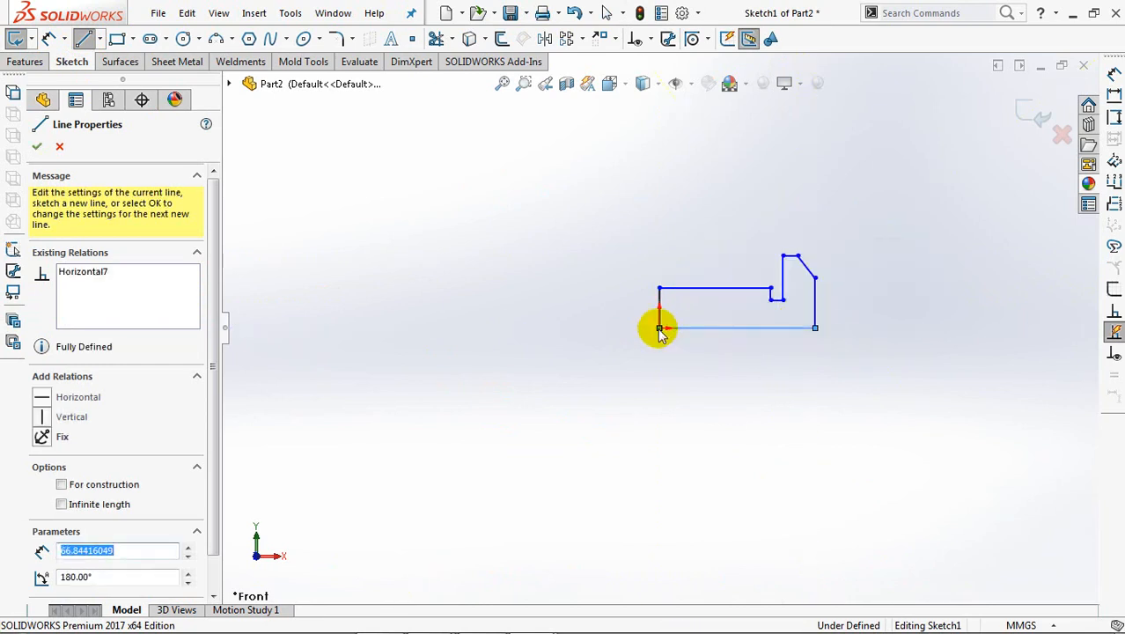
{"action": "key", "text": "Escape"}
{"action": "left_click", "coordinate": [700, 328]}
{"action": "left_click", "coordinate": [773, 281]}
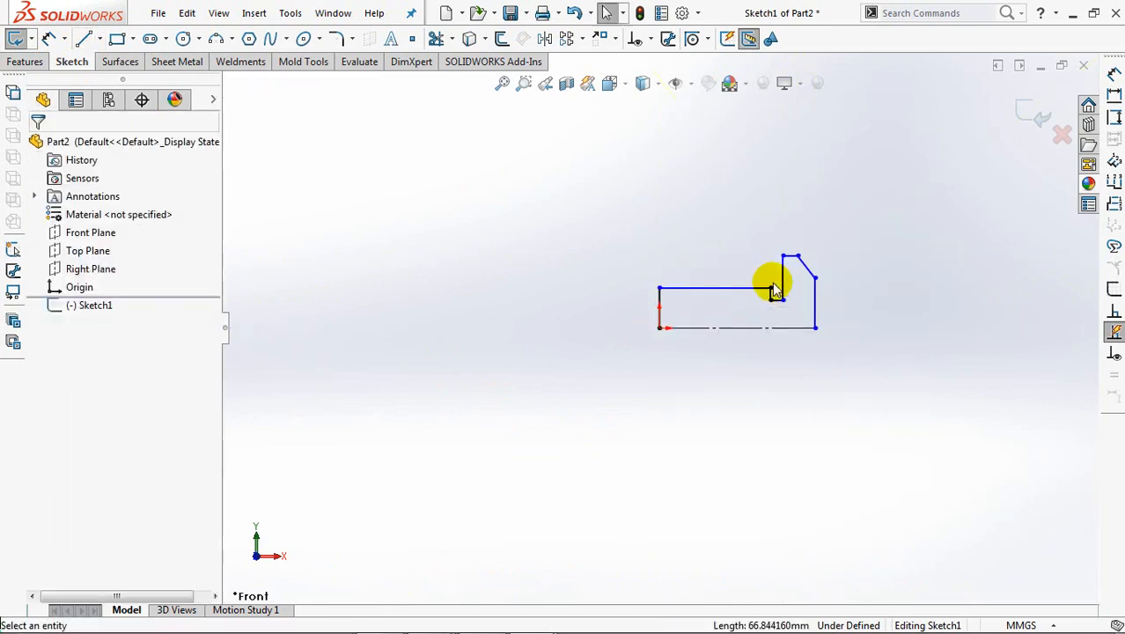
- Dimension the long upper shank line symmetrically about the centreline as a 16 mm diameter
{"action": "middle_click_drag", "start_coordinate": [773, 290], "coordinate": [580, 351], "text": "ctrl"}
{"action": "scroll", "coordinate": [535, 351], "scroll_direction": "down", "scroll_amount": 5}
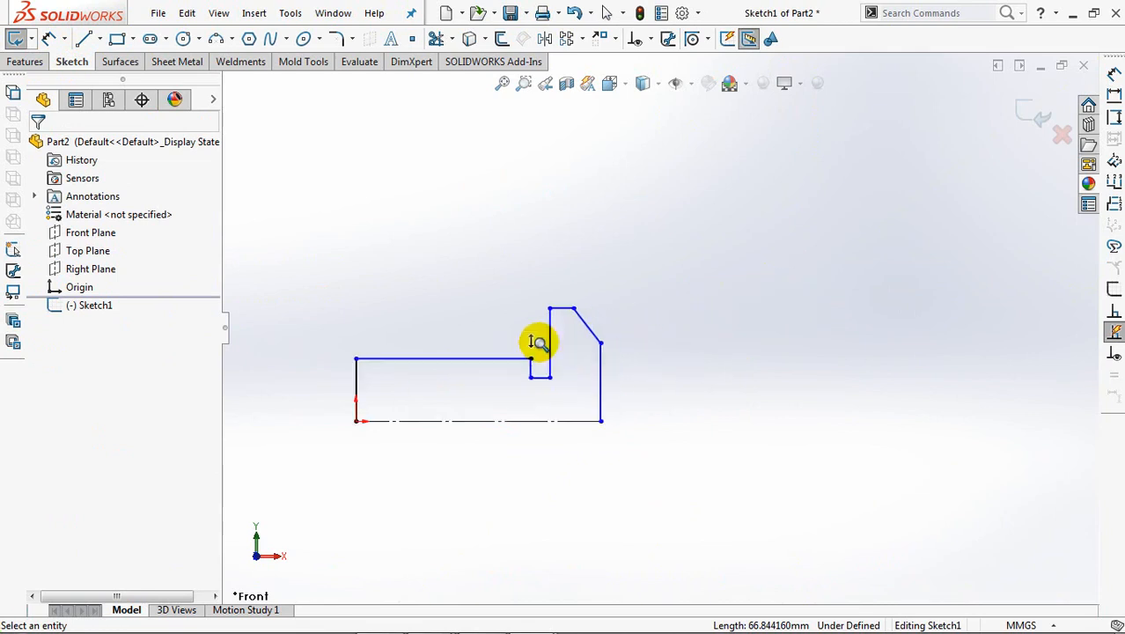
{"action": "middle_click_drag", "start_coordinate": [523, 377], "coordinate": [627, 322], "text": "ctrl"}
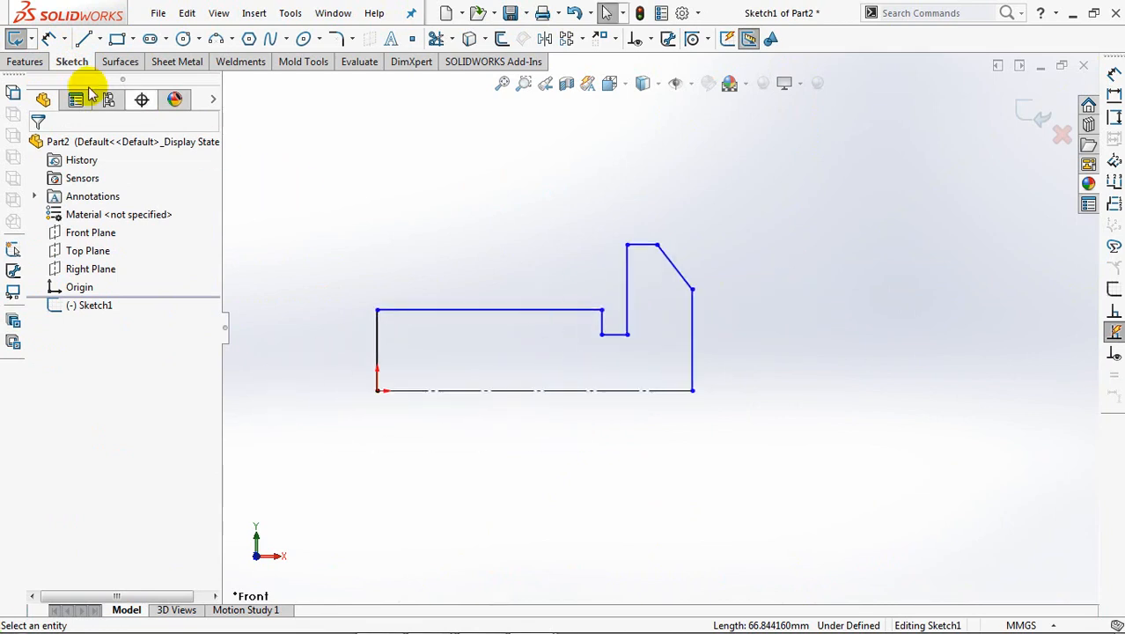
{"action": "left_click", "coordinate": [421, 388]}
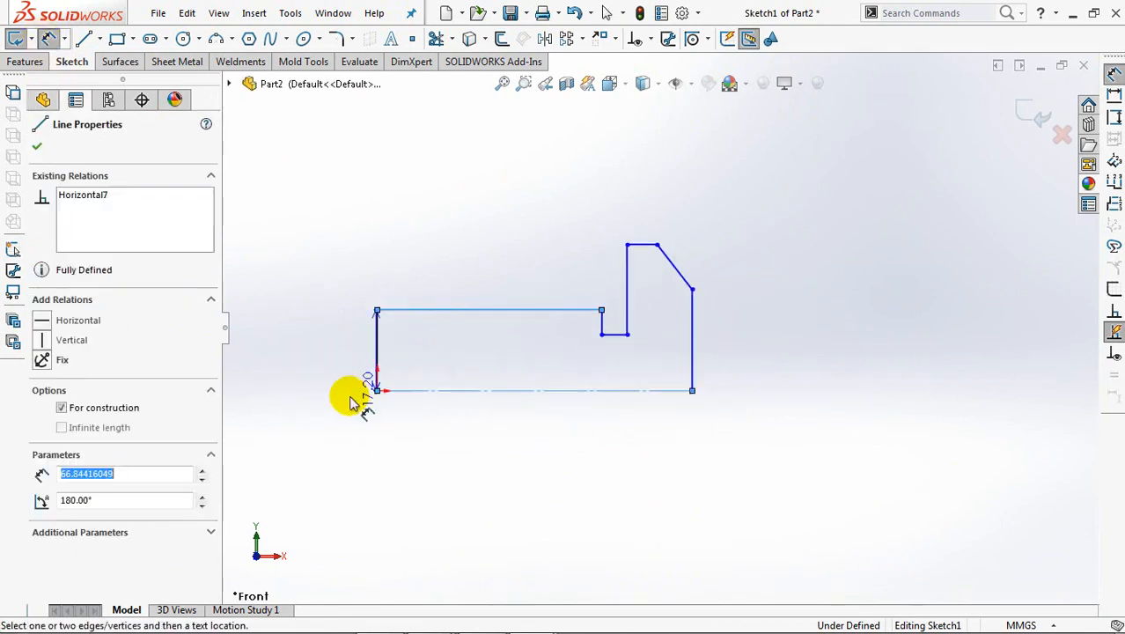
{"action": "left_click", "coordinate": [295, 398]}
{"action": "type", "text": "16"}
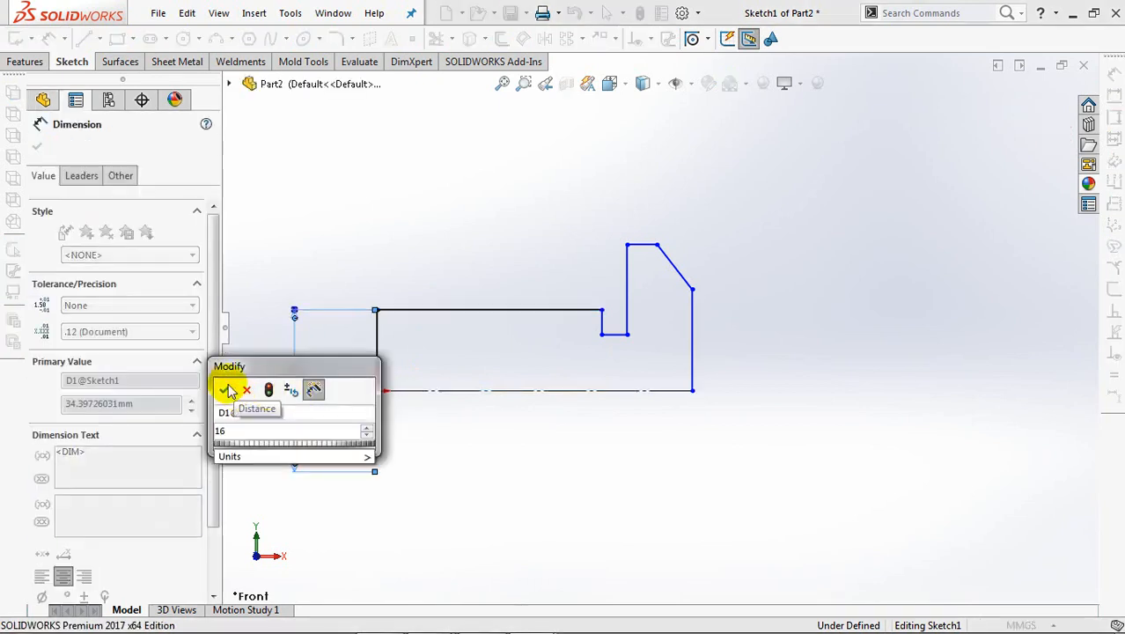
{"action": "left_click", "coordinate": [226, 389]}
- Dimension the groove's bottom line about the centreline as a 13 mm diameter
{"action": "left_click", "coordinate": [614, 334]}
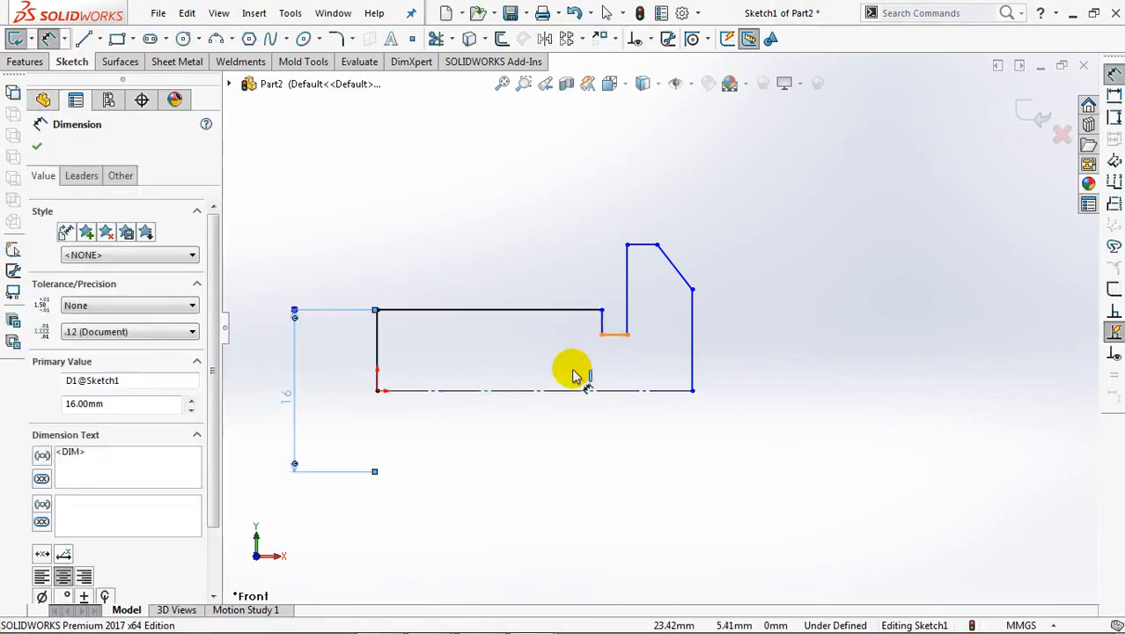
{"action": "left_click", "coordinate": [334, 409]}
{"action": "type", "text": "13"}
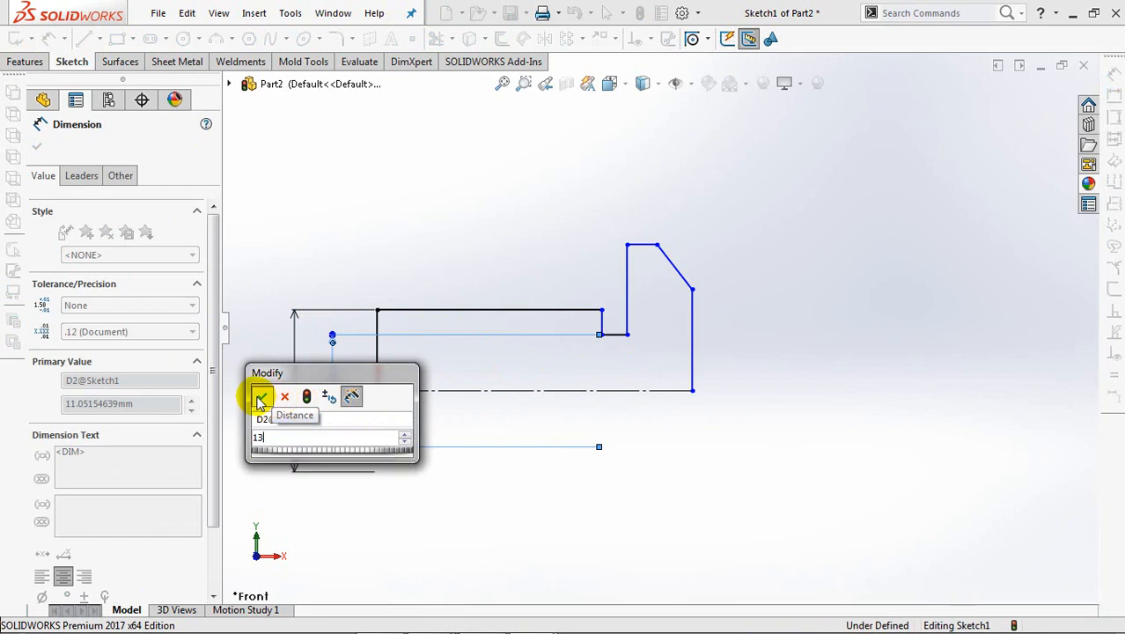
{"action": "left_click", "coordinate": [259, 395]}
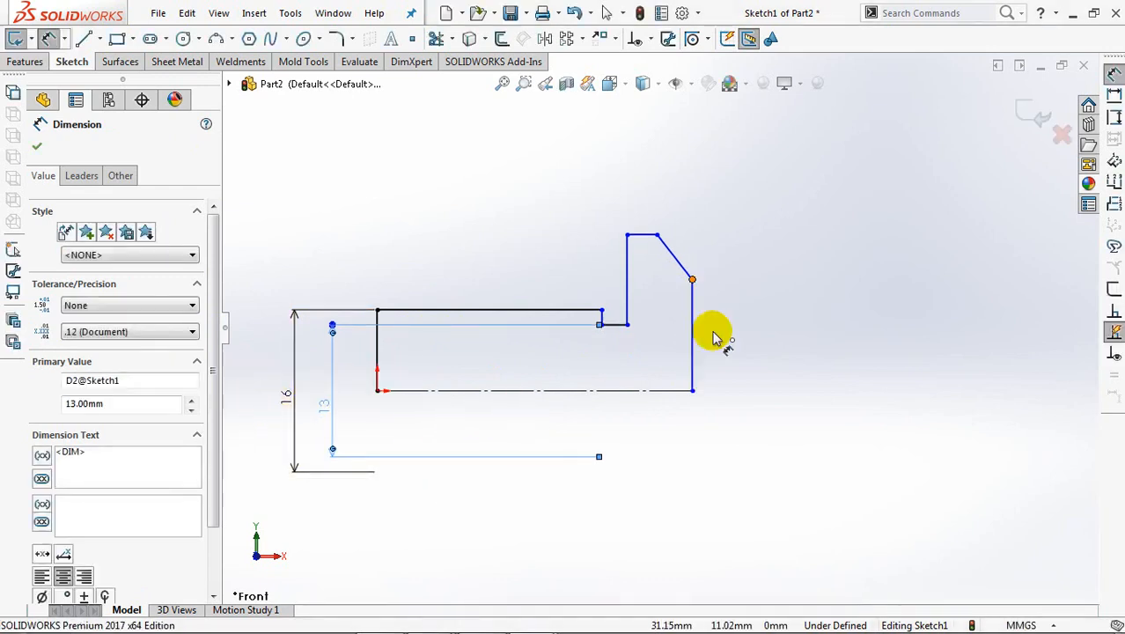
- Dimension the slanted line's lower endpoint about the centreline as an 18.2 mm diameter
{"action": "left_click", "coordinate": [693, 282]}
{"action": "left_click", "coordinate": [682, 390]}
{"action": "left_click", "coordinate": [758, 397]}
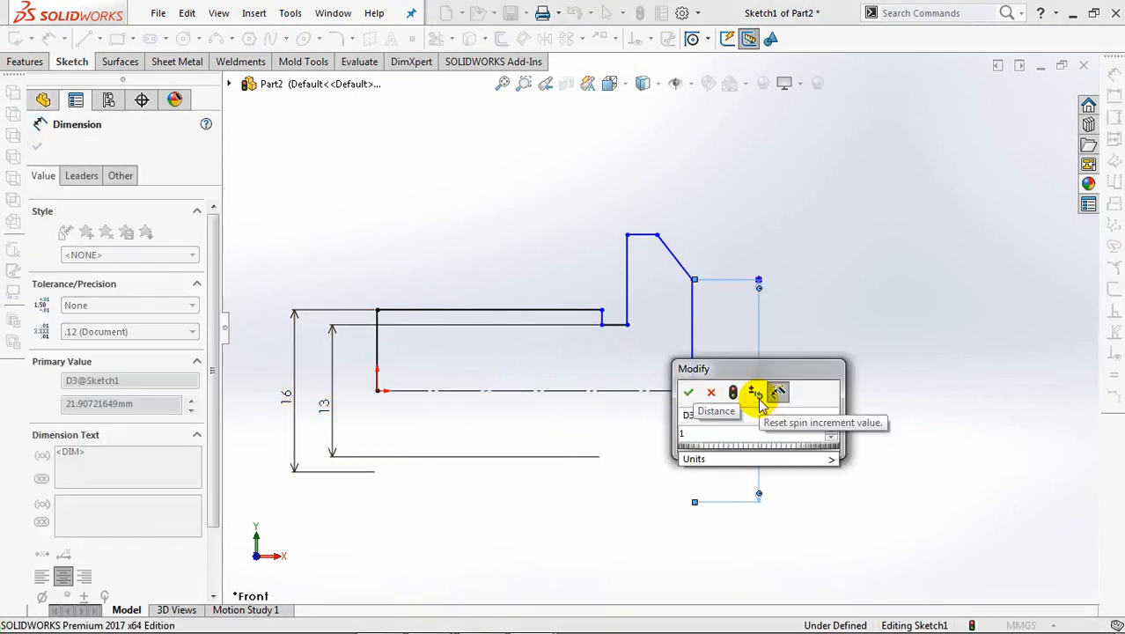
{"action": "type", "text": "18.2"}
{"action": "left_click", "coordinate": [687, 392]}
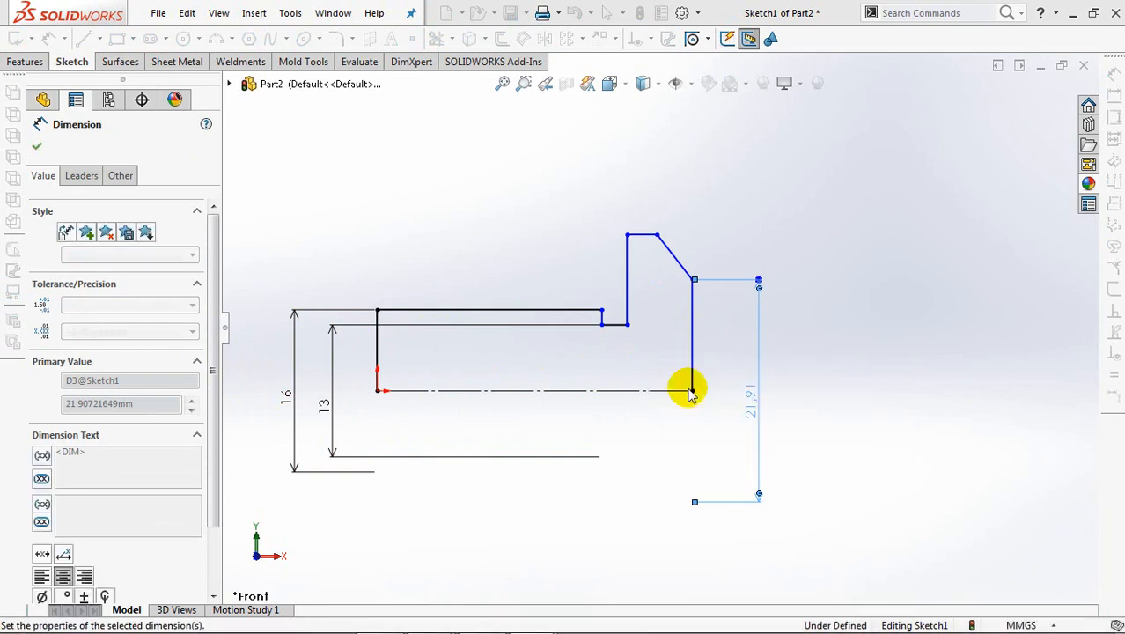
- Dimension the head's top line about the centreline as a 30 mm diameter
{"action": "left_click", "coordinate": [683, 390]}
{"action": "left_click", "coordinate": [819, 401]}
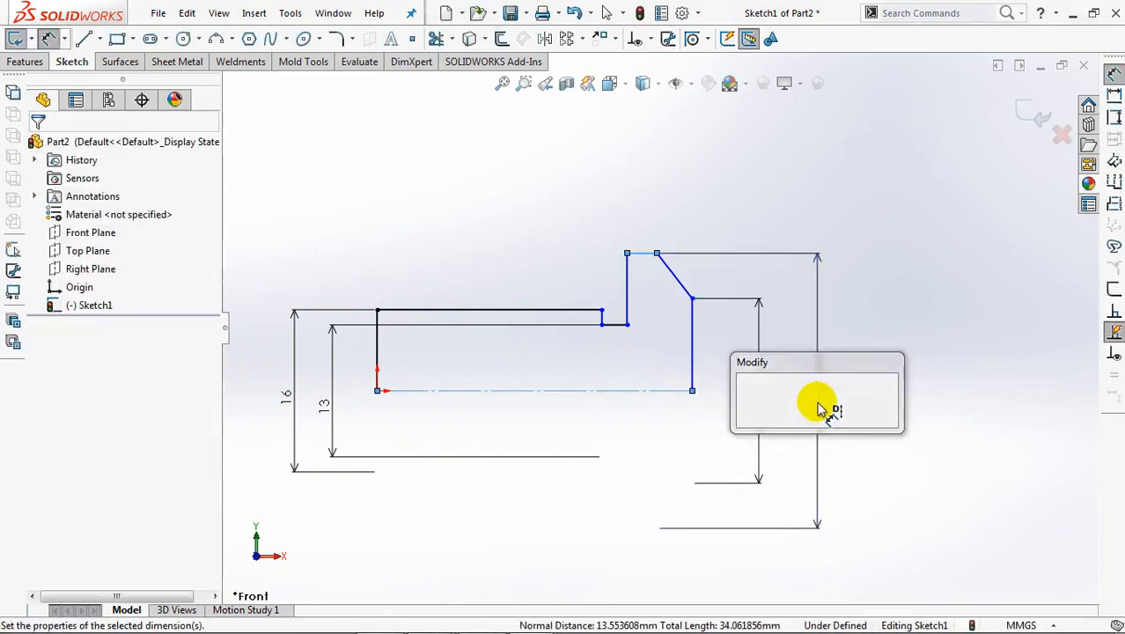
{"action": "type", "text": "30"}
{"action": "left_click", "coordinate": [750, 392]}
{"action": "left_click", "coordinate": [733, 163]}
- Dimension the groove's width as 5 mm
{"action": "left_click", "coordinate": [616, 324]}
{"action": "left_click", "coordinate": [618, 227]}
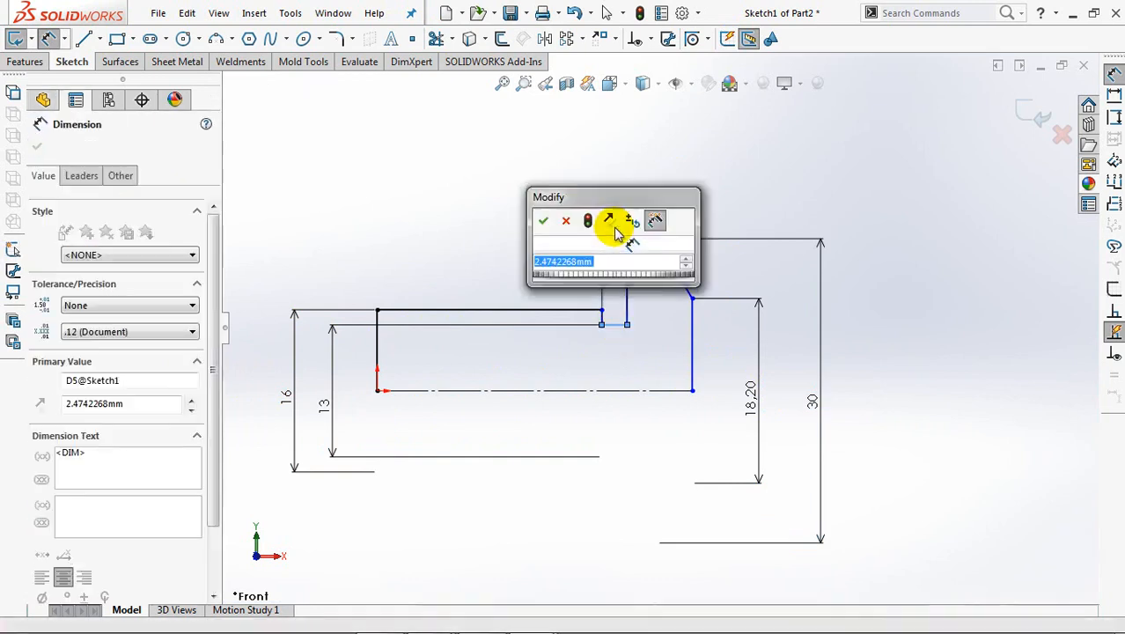
{"action": "left_click", "coordinate": [542, 221]}
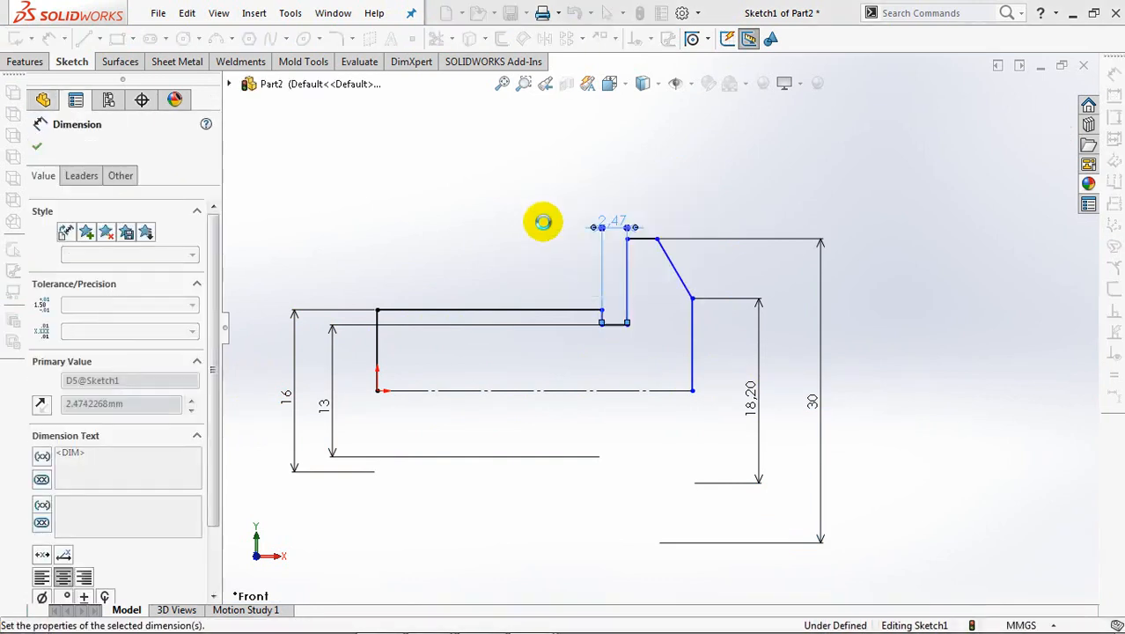
- Dimension the head's width between its two vertical edges as 11 mm
{"action": "left_click", "coordinate": [692, 327]}
{"action": "left_click", "coordinate": [651, 296]}
{"action": "left_click", "coordinate": [674, 189]}
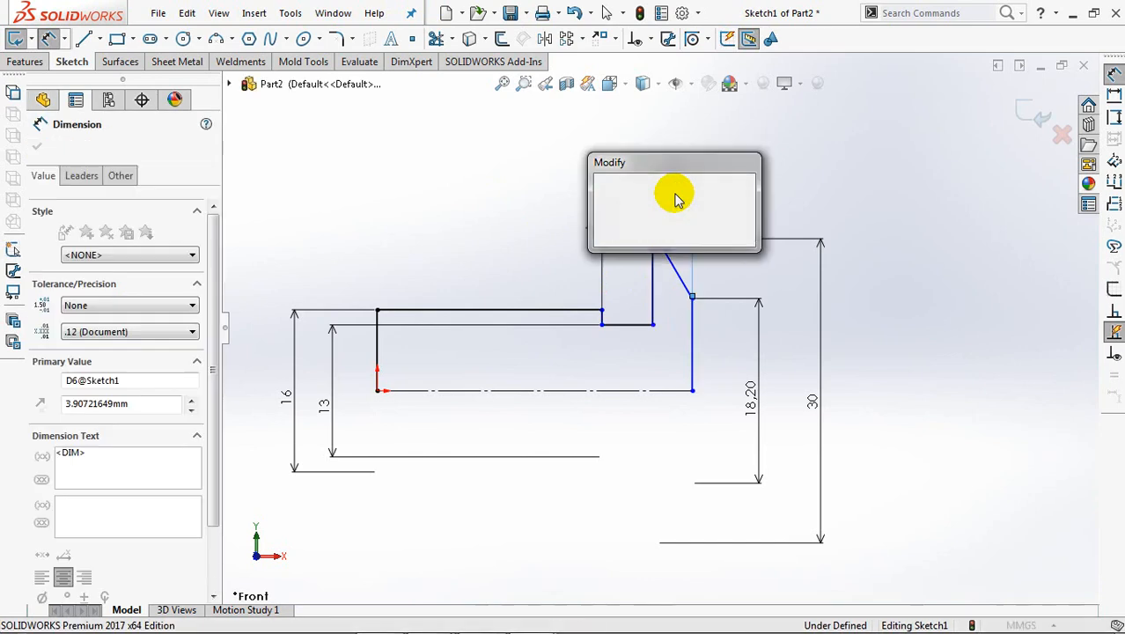
{"action": "left_click", "coordinate": [604, 192]}
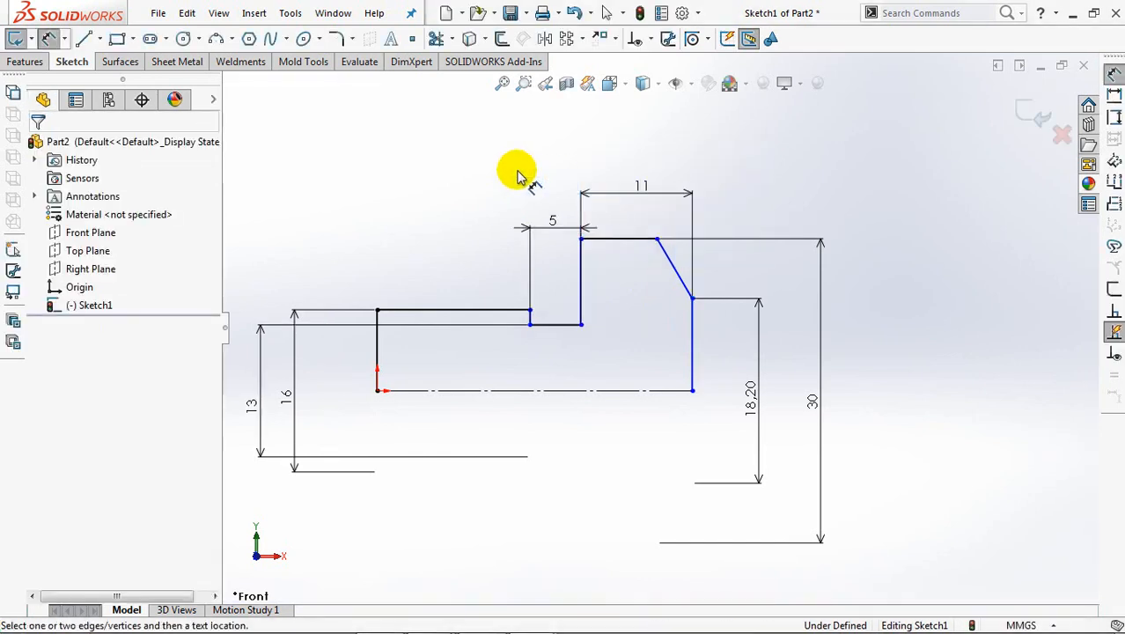
- Dimension the distance from the shank's end line to the head's nearer vertical edge as 27 mm
{"action": "left_click", "coordinate": [581, 290]}
{"action": "left_click", "coordinate": [377, 345]}
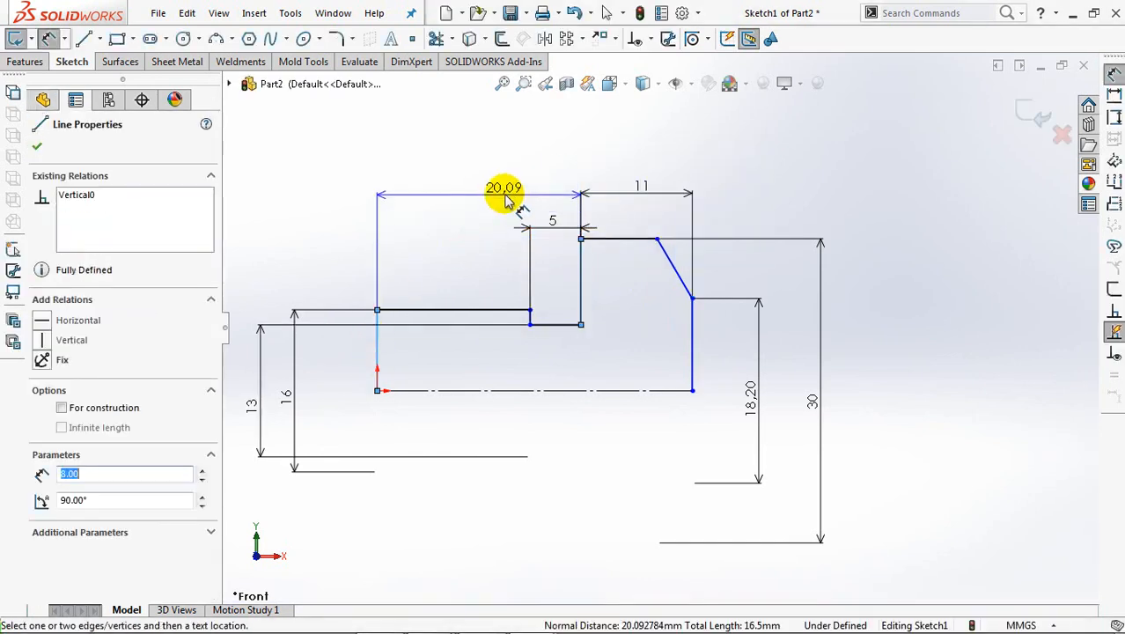
{"action": "left_click", "coordinate": [503, 195]}
{"action": "type", "text": "27"}
{"action": "left_click", "coordinate": [432, 184]}
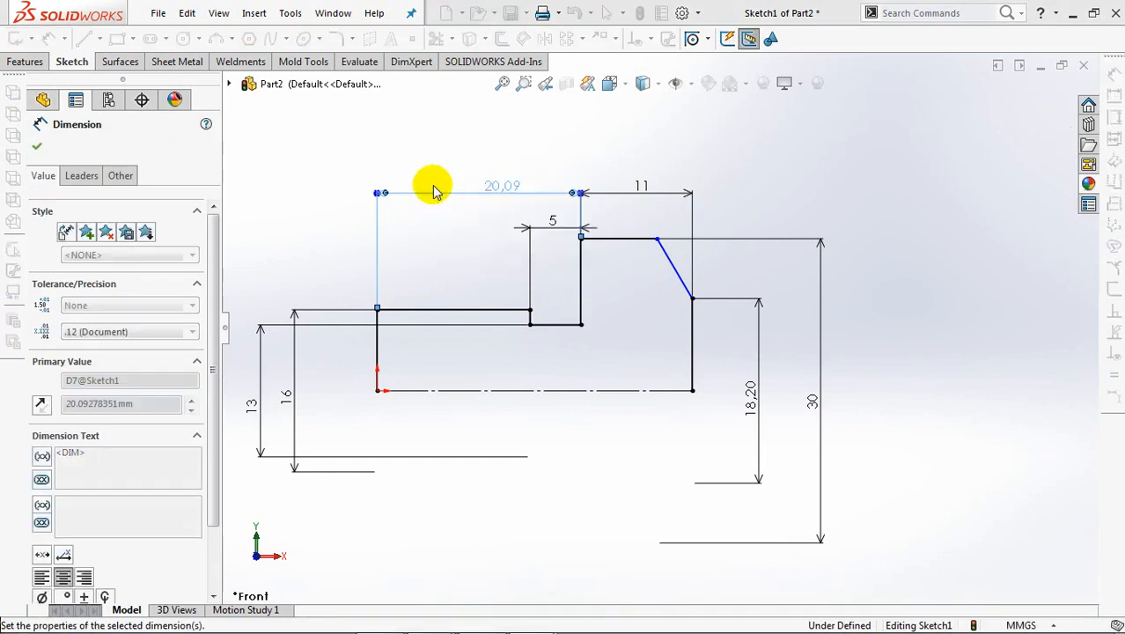
{"action": "left_click", "coordinate": [505, 140]}
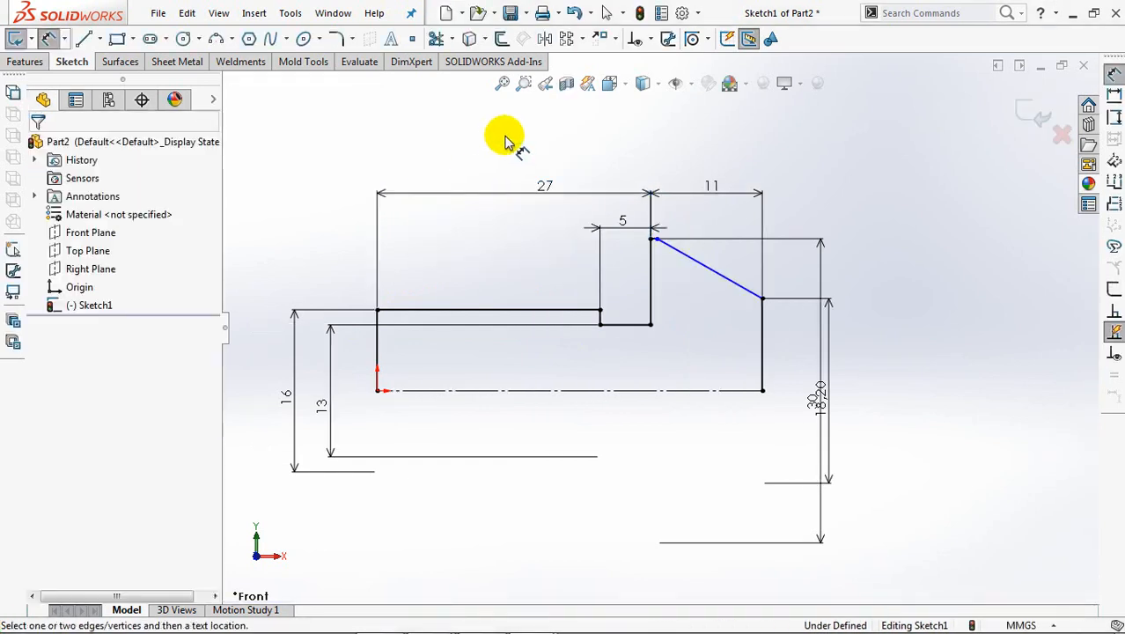
- Lengthen the head's top line by moving the slanted line's upper endpoint outward horizontally
{"action": "left_click", "coordinate": [49, 41]}
{"action": "left_click", "coordinate": [652, 239]}
{"action": "left_click_drag", "start_coordinate": [652, 239], "coordinate": [695, 241]}
{"action": "left_click", "coordinate": [961, 293]}
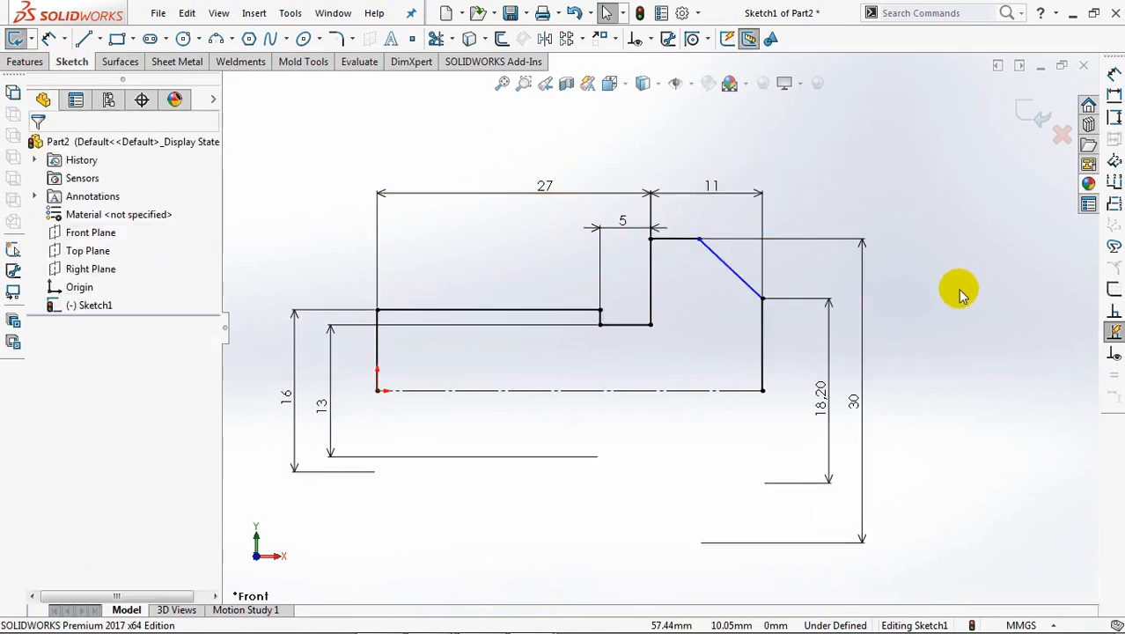
{"action": "key", "text": "f"}
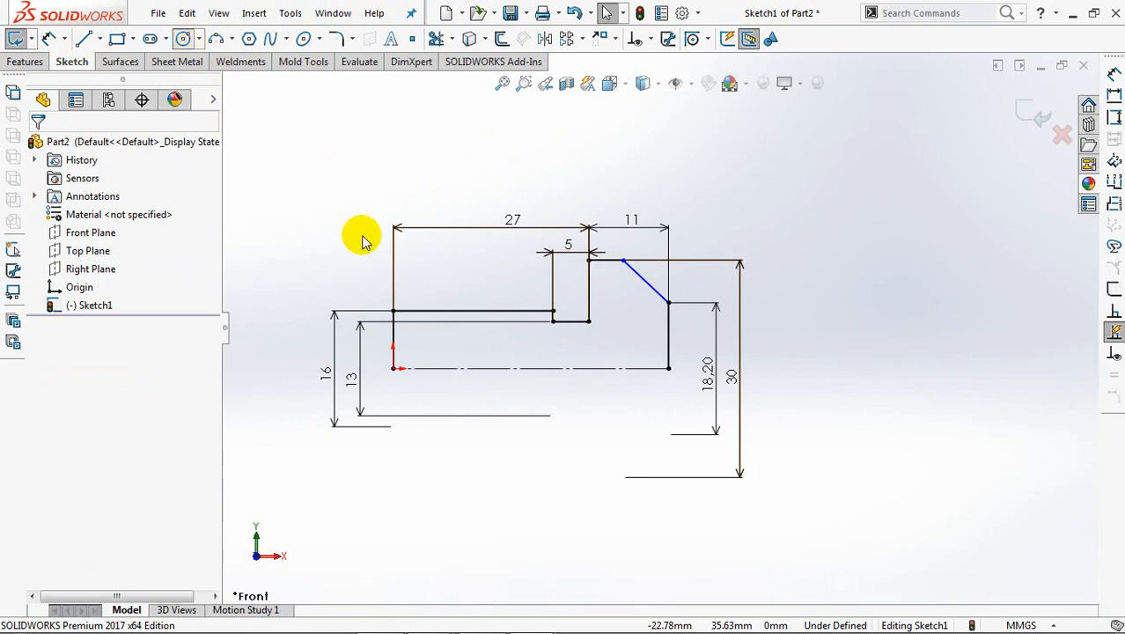
- Draw a circle of about 9 mm radius on the centreline inside the head and two larger concentric circles, the inner passing through its centre
{"action": "left_click", "coordinate": [183, 38]}
{"action": "left_click_drag", "start_coordinate": [656, 368], "coordinate": [596, 374]}
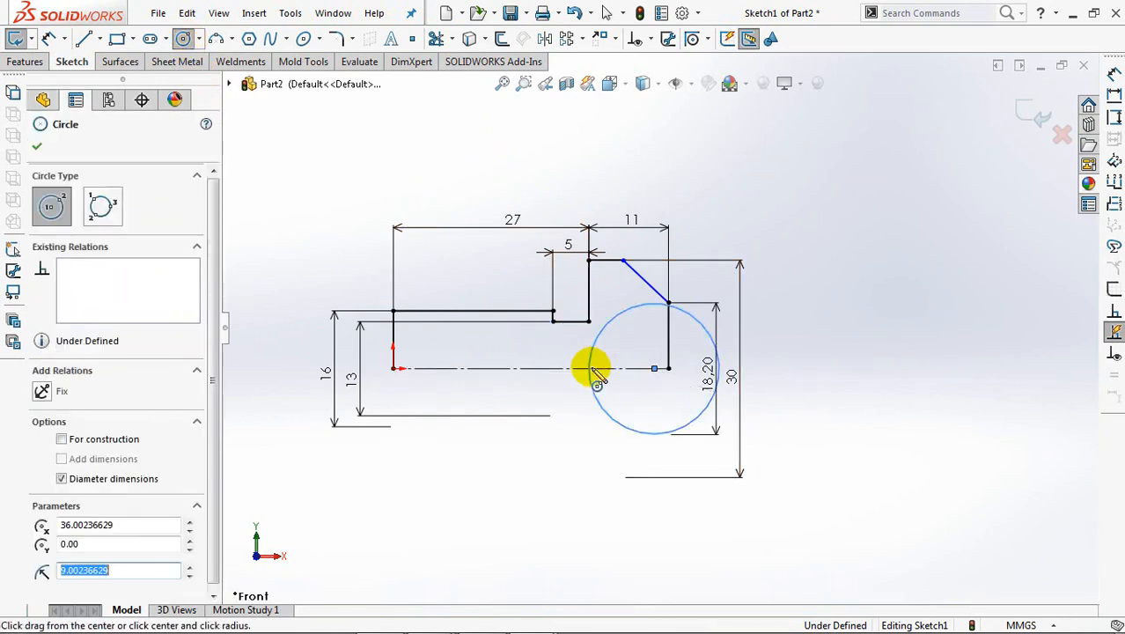
{"action": "left_click_drag", "start_coordinate": [898, 367], "coordinate": [654, 368]}
{"action": "left_click_drag", "start_coordinate": [898, 367], "coordinate": [582, 373]}
{"action": "right_click", "coordinate": [598, 376]}
{"action": "left_click", "coordinate": [618, 379]}
- Make the outermost circle tangent to the small circle and to the head's vertical edge beside the groove
{"action": "left_click", "coordinate": [650, 82]}
{"action": "left_click", "coordinate": [668, 79]}
{"action": "left_click", "coordinate": [601, 300]}
{"action": "left_click", "coordinate": [615, 317]}
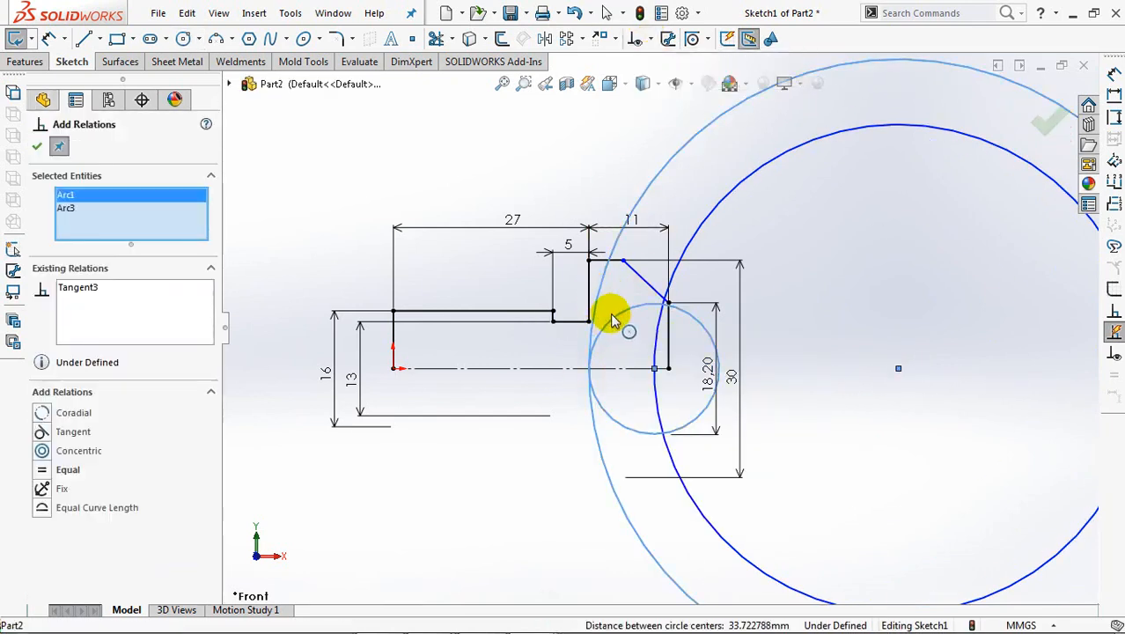
{"action": "left_click", "coordinate": [616, 324]}
{"action": "left_click", "coordinate": [588, 290]}
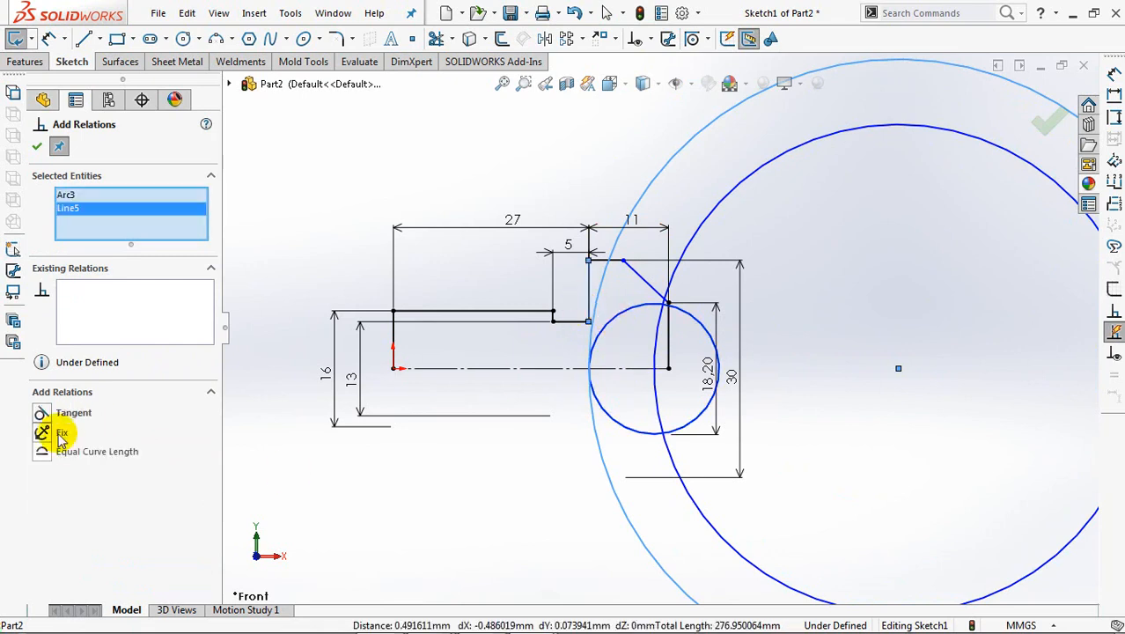
- Make the large circles' centre coincident with the centreline, and the slanted line's upper endpoint coincident with the outermost circle
{"action": "left_click", "coordinate": [899, 368]}
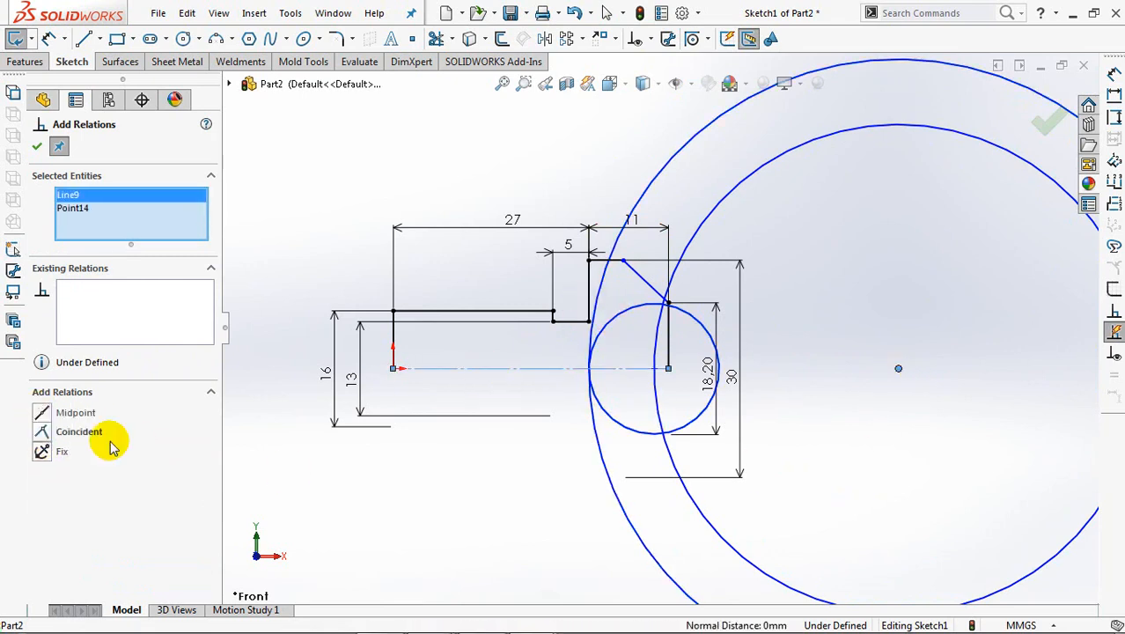
{"action": "left_click", "coordinate": [674, 160]}
{"action": "left_click", "coordinate": [623, 260]}
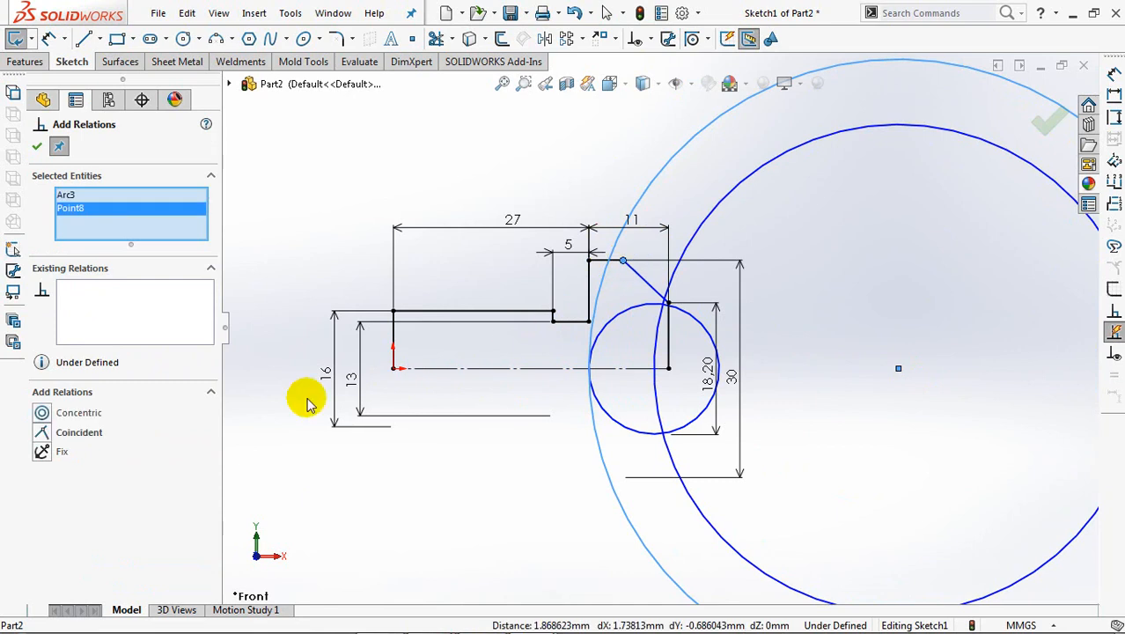
{"action": "left_click", "coordinate": [37, 149]}
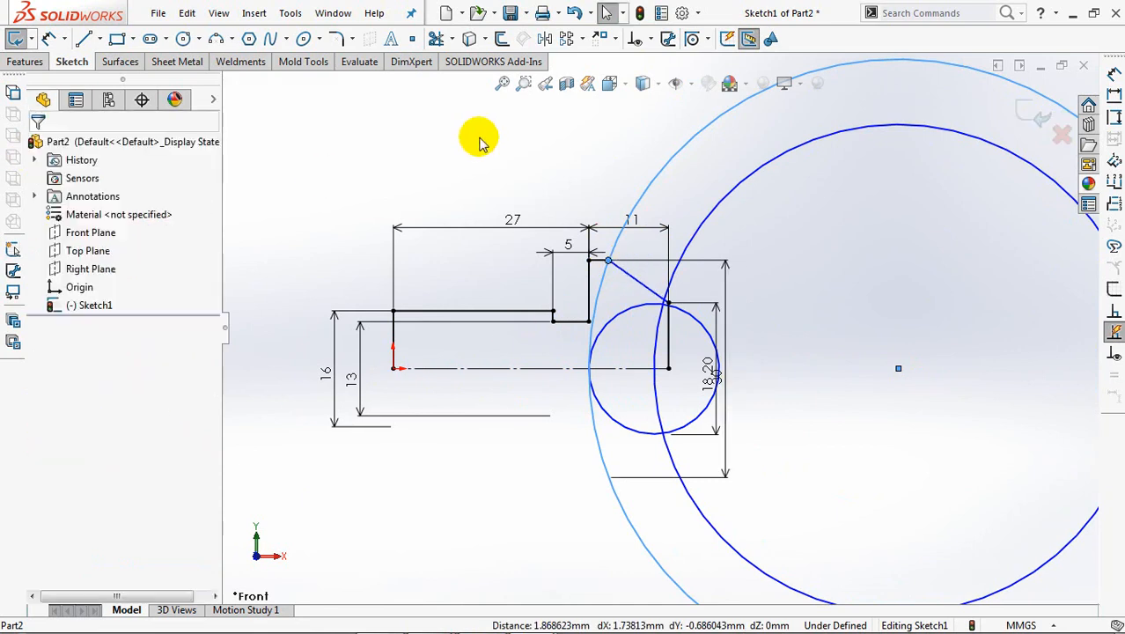
- Convert all three circles to construction geometry
{"action": "left_click_drag", "start_coordinate": [668, 409], "coordinate": [564, 438]}
{"action": "left_click", "coordinate": [61, 285]}
{"action": "left_click", "coordinate": [37, 149]}
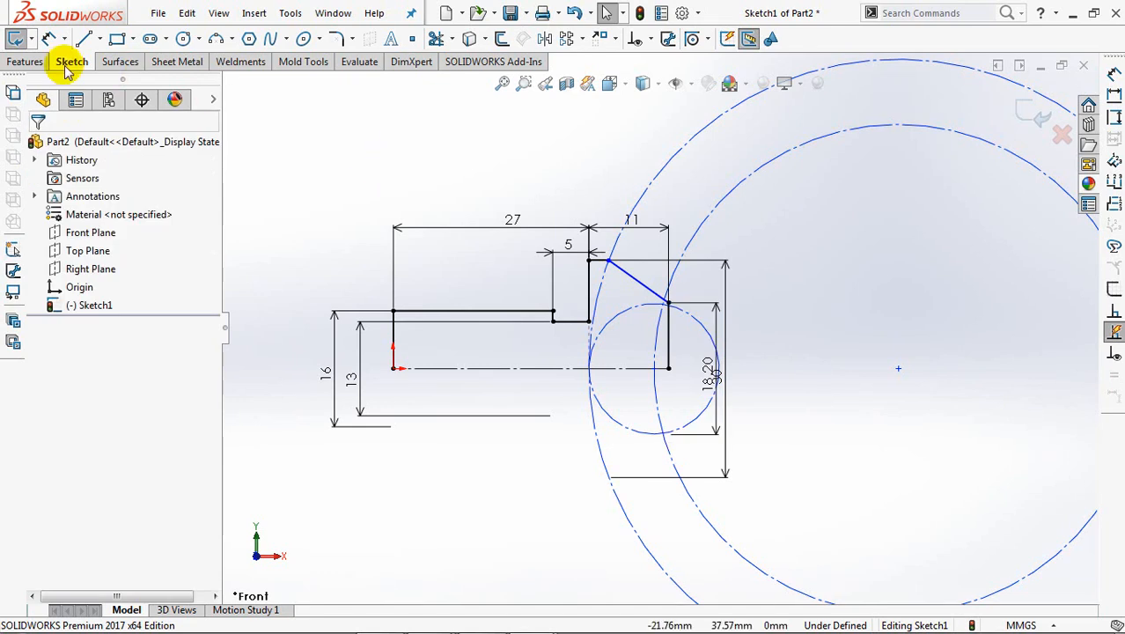
- Dimension the small construction circle with a diameter of 12.5 mm
{"action": "left_click", "coordinate": [46, 42]}
{"action": "left_click", "coordinate": [631, 430]}
{"action": "left_click", "coordinate": [528, 484]}
{"action": "type", "text": "12."}
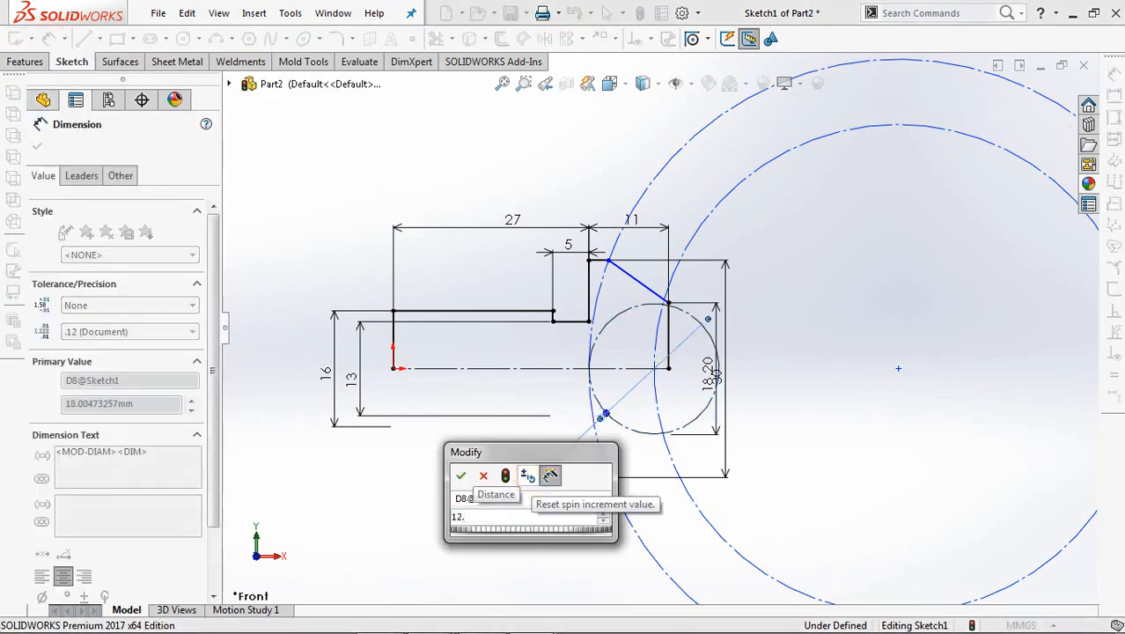
{"action": "type", "text": "5"}
{"action": "left_click", "coordinate": [461, 476]}
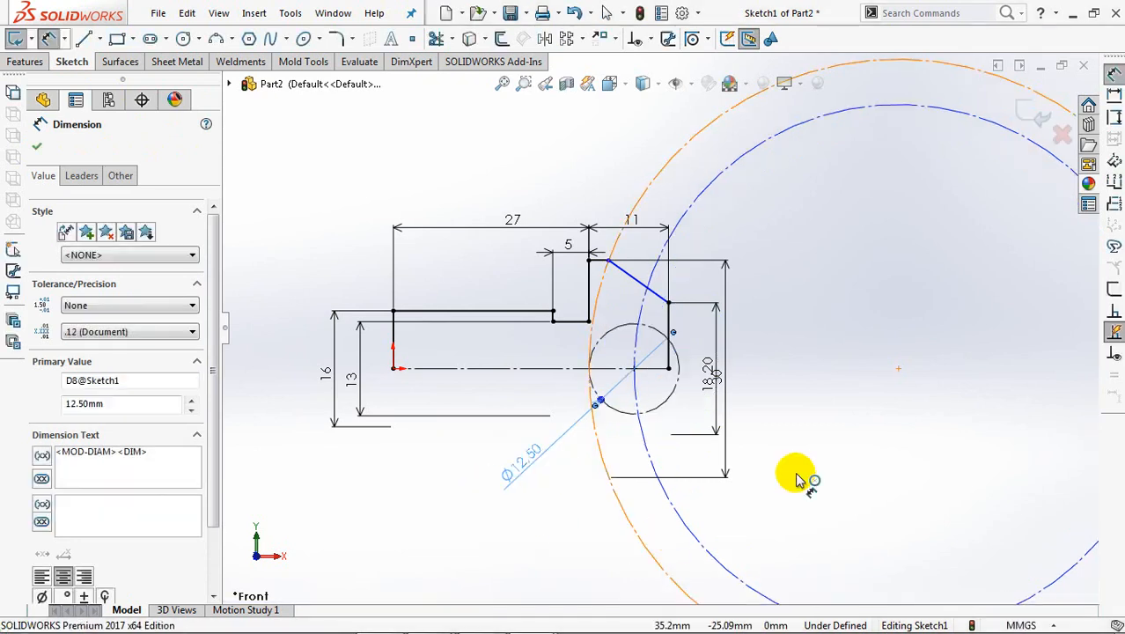
- Dimension the outermost construction circle with a diameter of 60 mm
{"action": "left_click", "coordinate": [669, 539]}
{"action": "left_click", "coordinate": [863, 431]}
{"action": "type", "text": "60"}
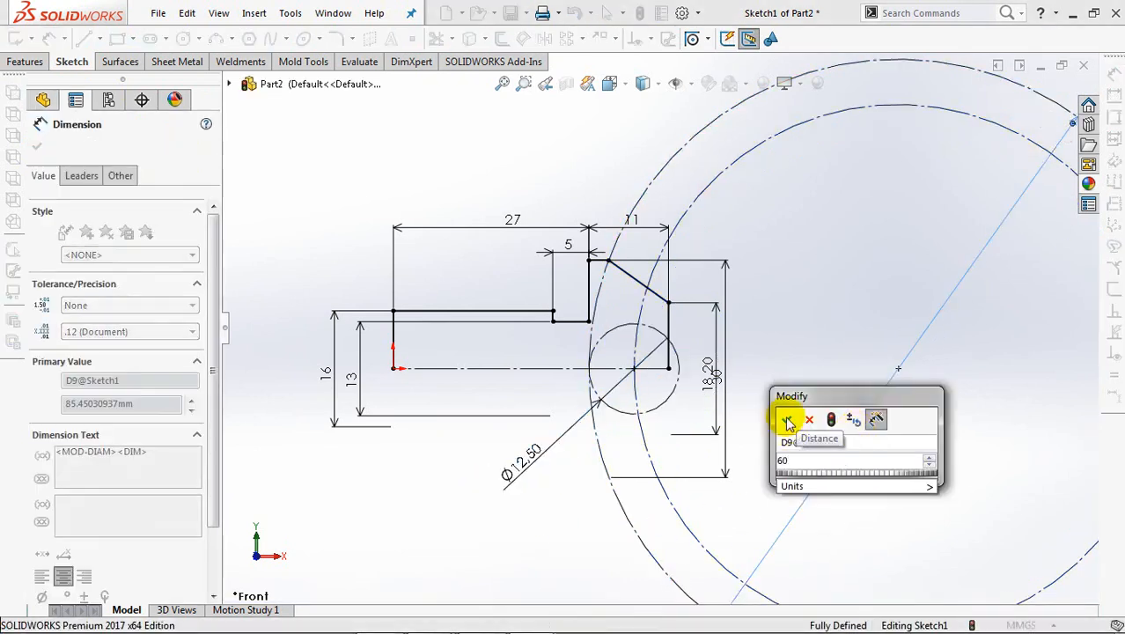
{"action": "left_click", "coordinate": [788, 422]}
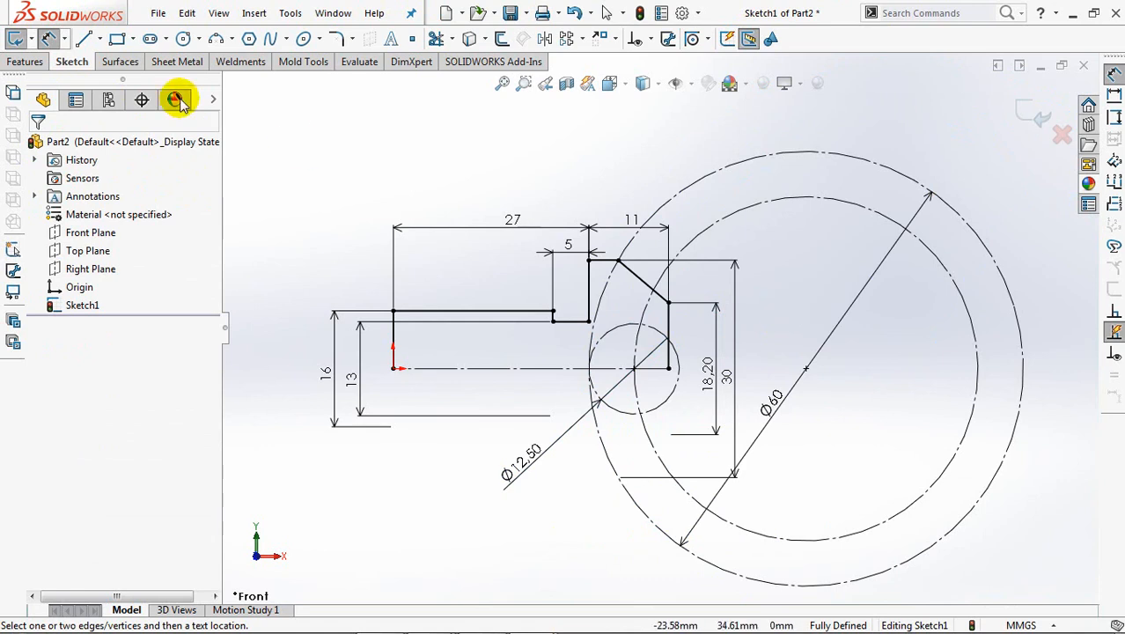
- Draw lines joining the slanted line's lower endpoint and the centreline's end to the small circle's outer point on the axis
{"action": "left_click", "coordinate": [84, 38]}
{"action": "left_click", "coordinate": [678, 368]}
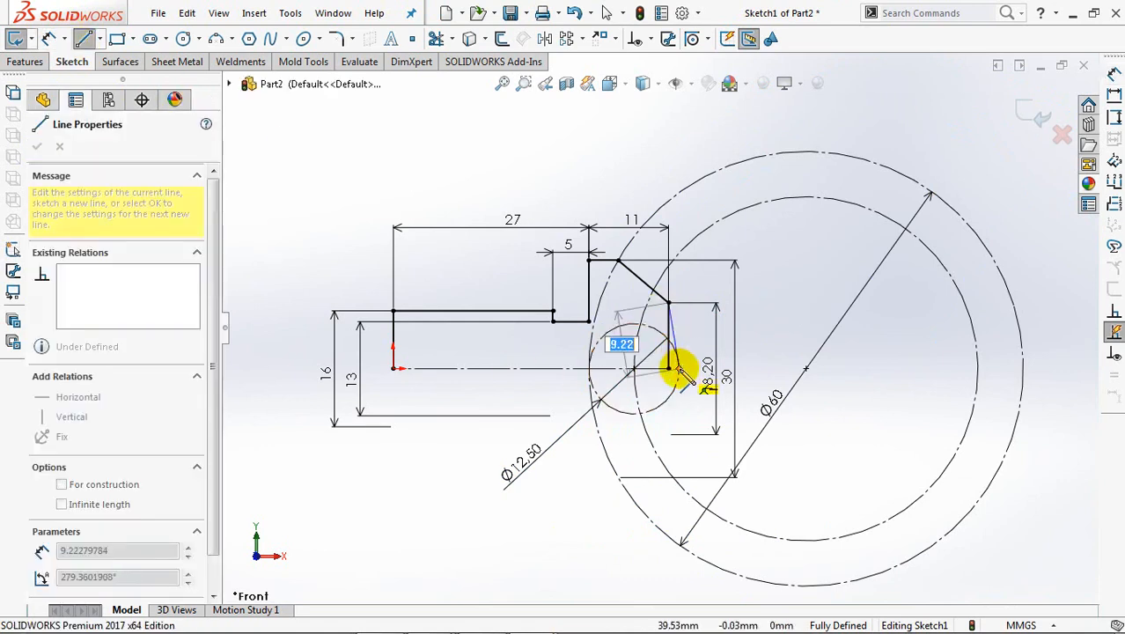
{"action": "left_click", "coordinate": [678, 368]}
{"action": "right_click", "coordinate": [677, 377]}
{"action": "left_click", "coordinate": [695, 381]}
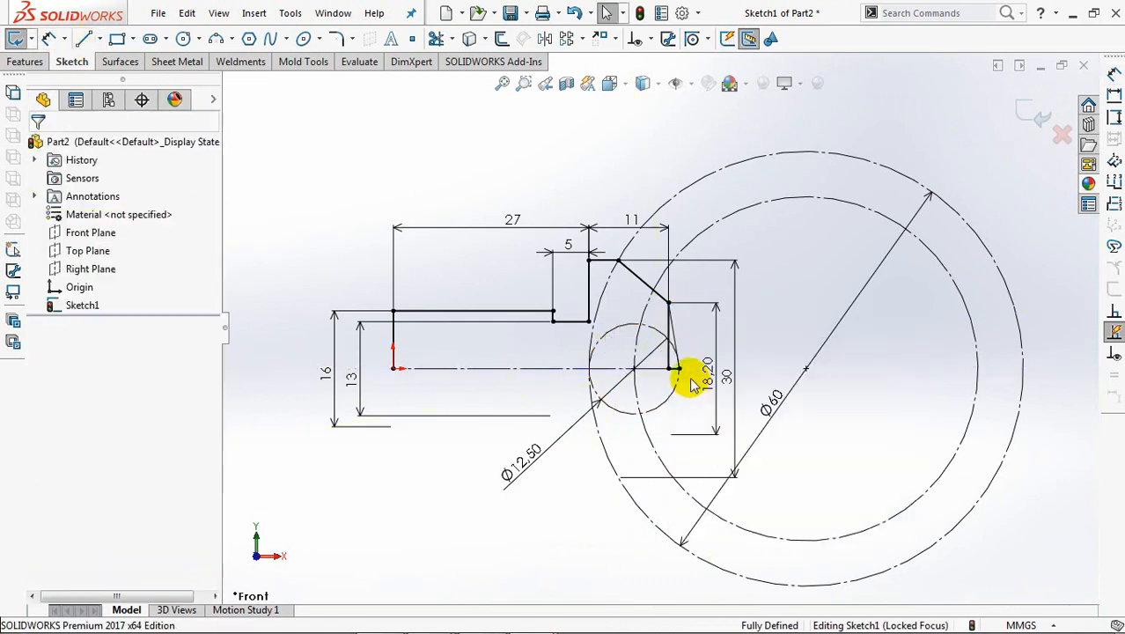
- Convert the vertical line under the slanted line's lower endpoint and the short line on the axis to construction geometry
{"action": "left_click", "coordinate": [671, 361]}
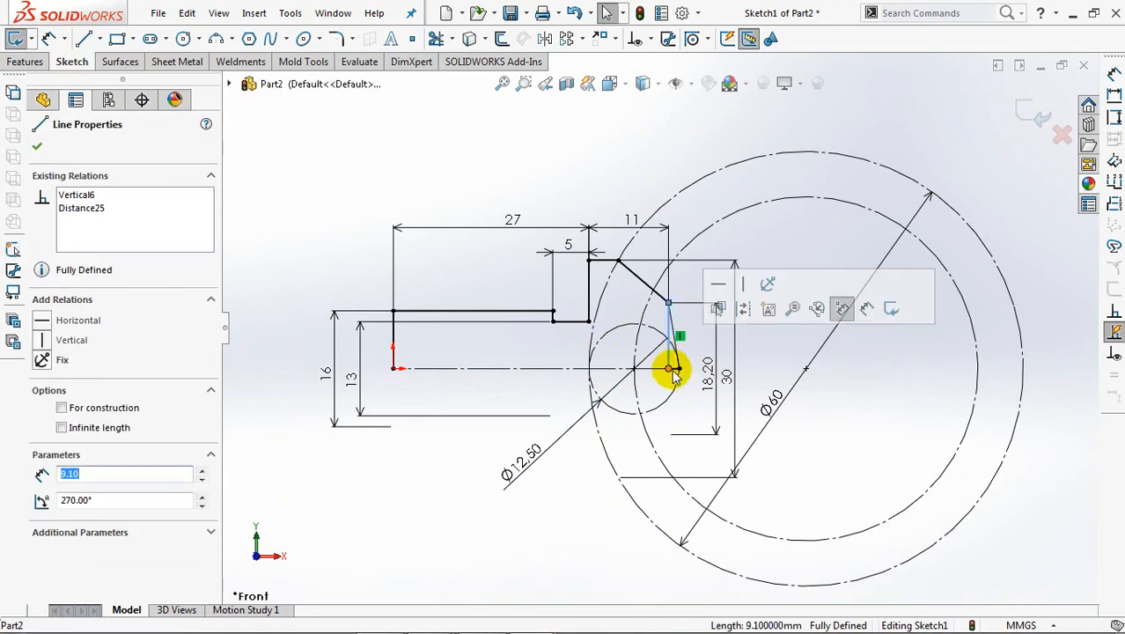
{"action": "left_click", "coordinate": [741, 307]}
{"action": "scroll", "coordinate": [718, 340], "scroll_direction": "down", "scroll_amount": 3}
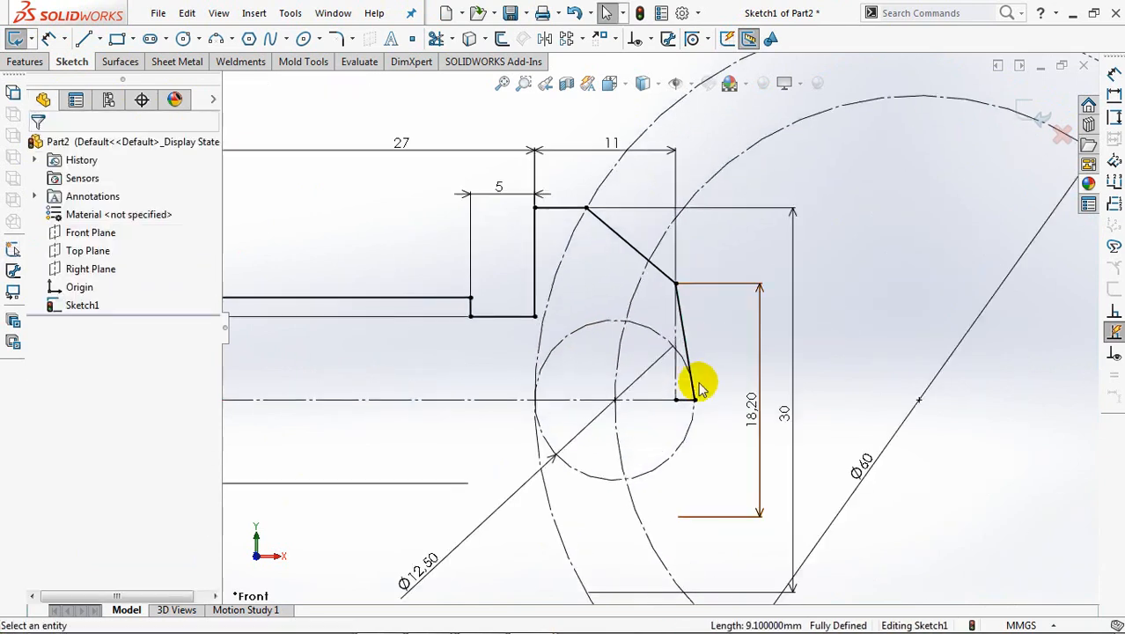
{"action": "left_click", "coordinate": [685, 401]}
{"action": "left_click", "coordinate": [752, 352]}
{"action": "scroll", "coordinate": [729, 368], "scroll_direction": "up", "scroll_amount": 5}
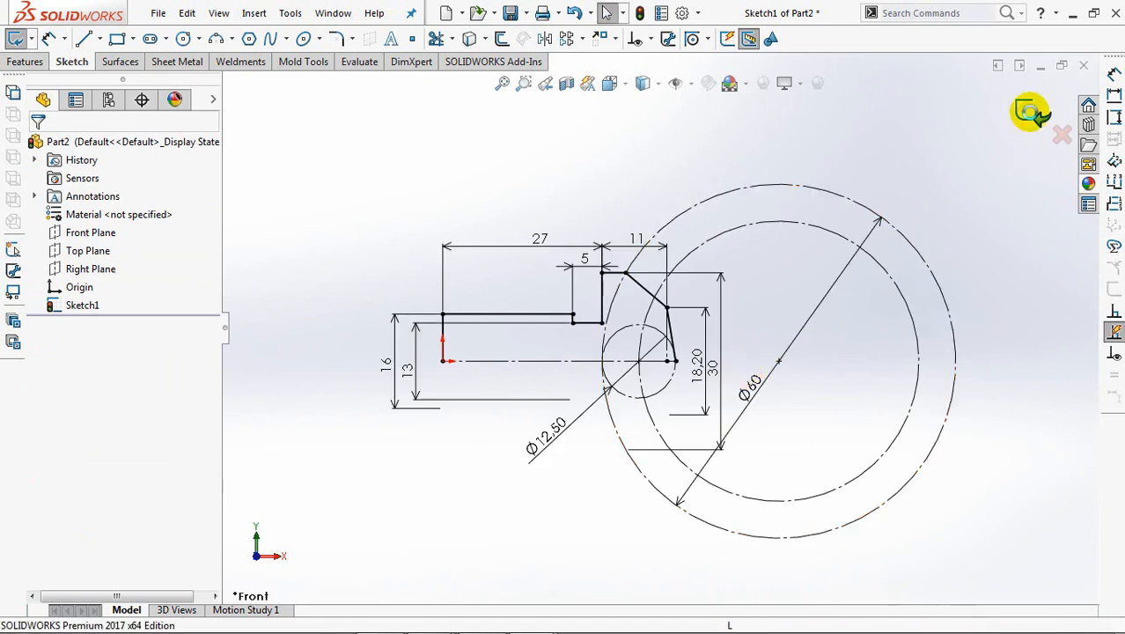
- Revolve the half-profile 360° about the horizontal centreline to create the solid stepped shaft
{"action": "left_click", "coordinate": [600, 331]}
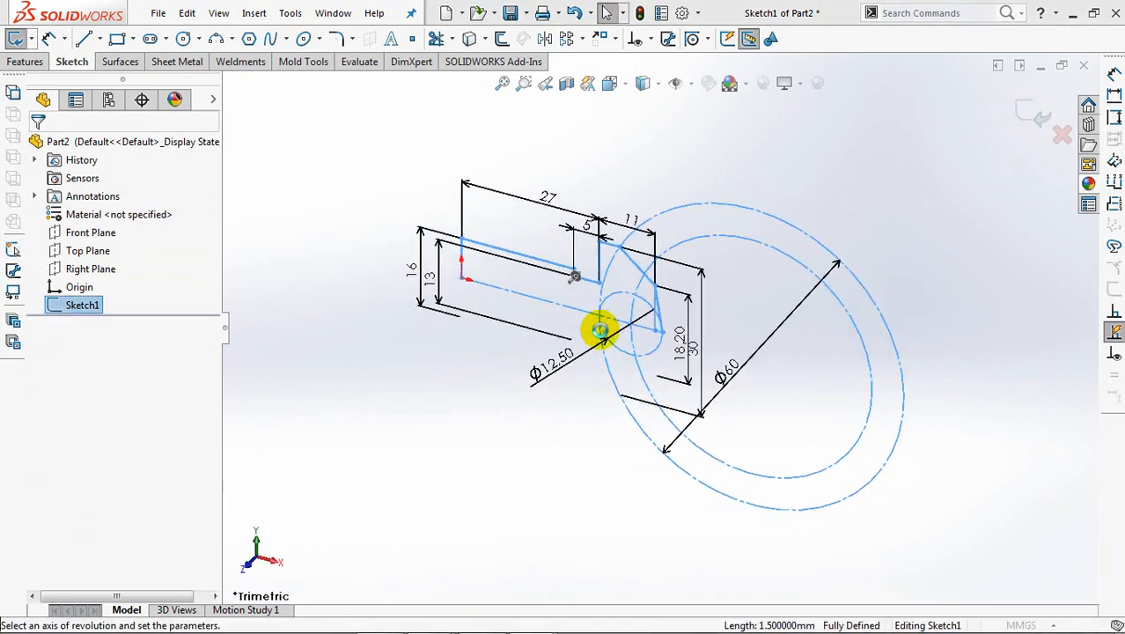
{"action": "left_click", "coordinate": [551, 310]}
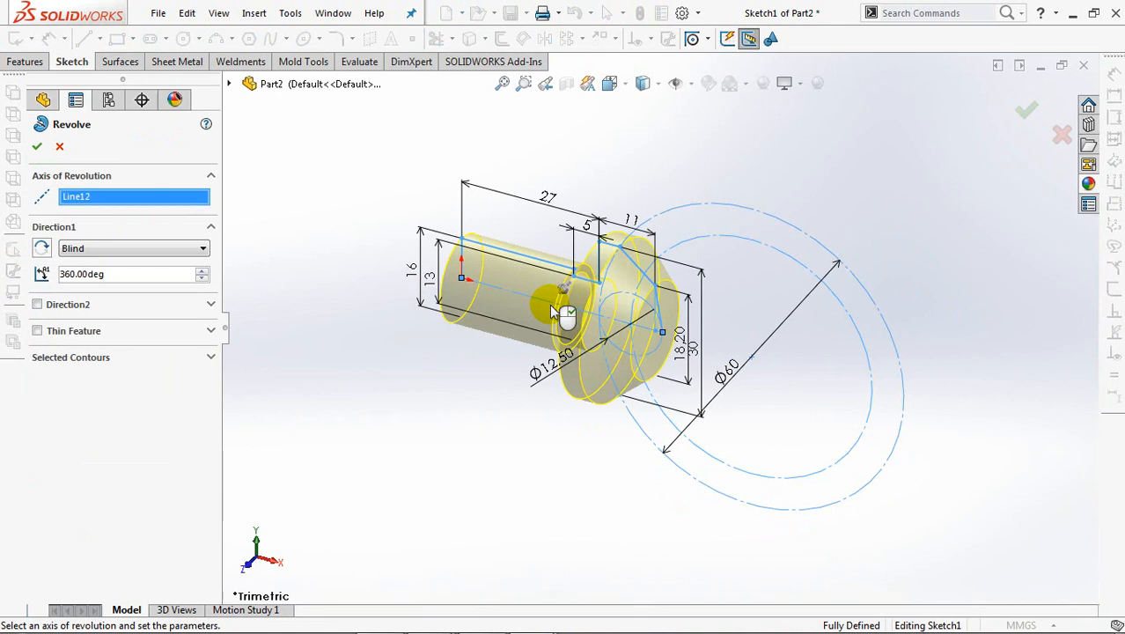
{"action": "left_click", "coordinate": [1025, 116]}
- Fillet the circular edge where the narrow neck meets the head with a 1.6 mm radius, using full preview
{"action": "middle_click_drag", "start_coordinate": [933, 237], "coordinate": [882, 413]}
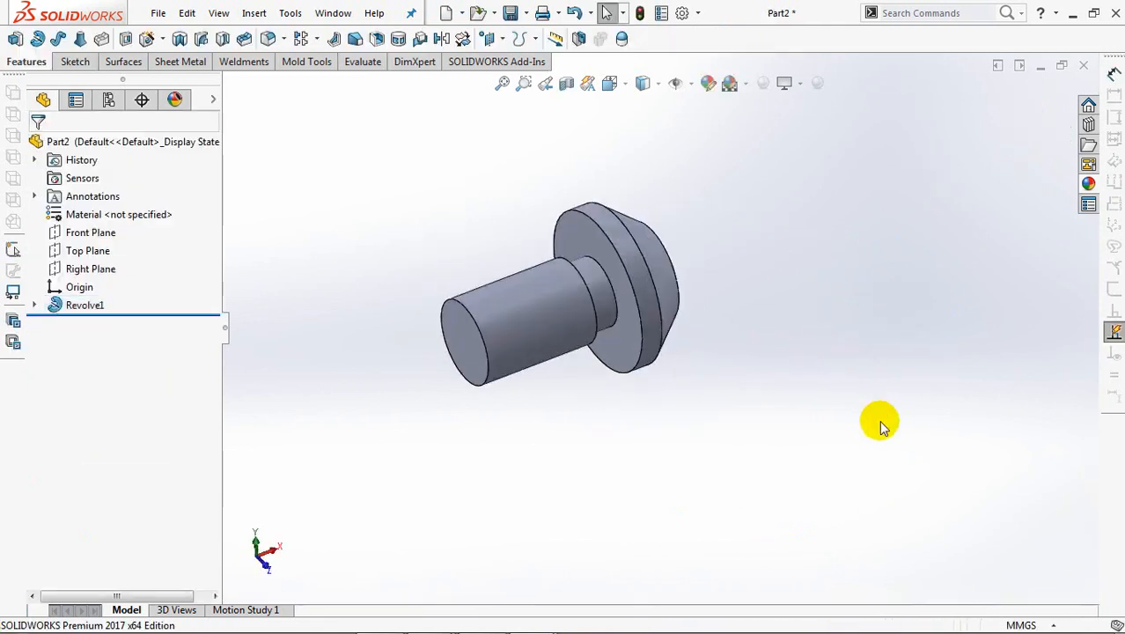
{"action": "left_click", "coordinate": [268, 40]}
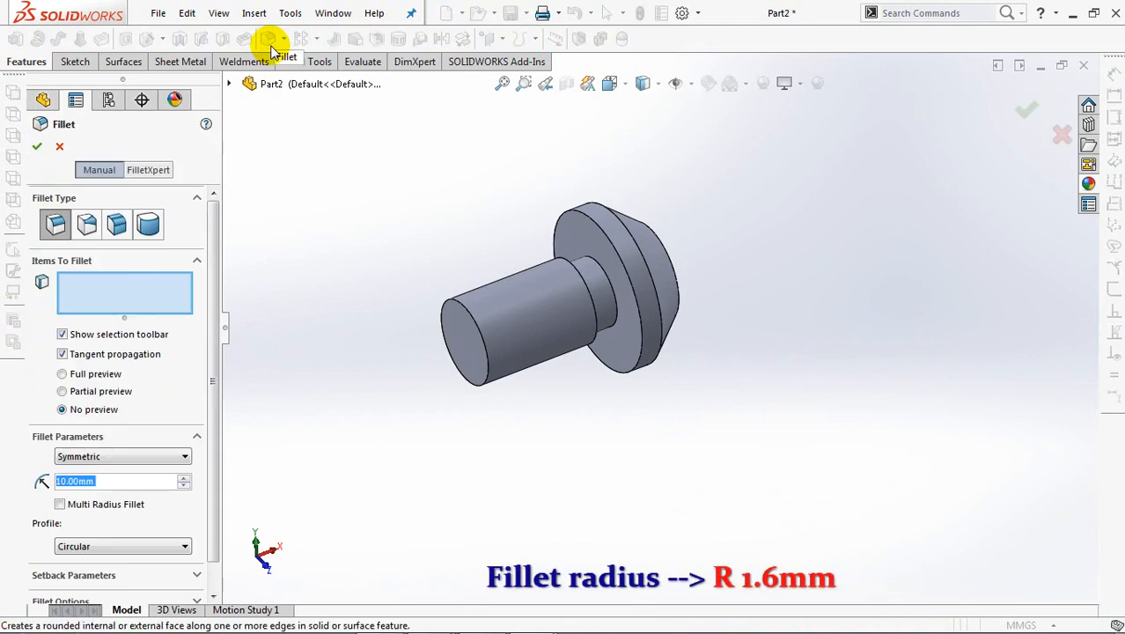
{"action": "type", "text": "1."}
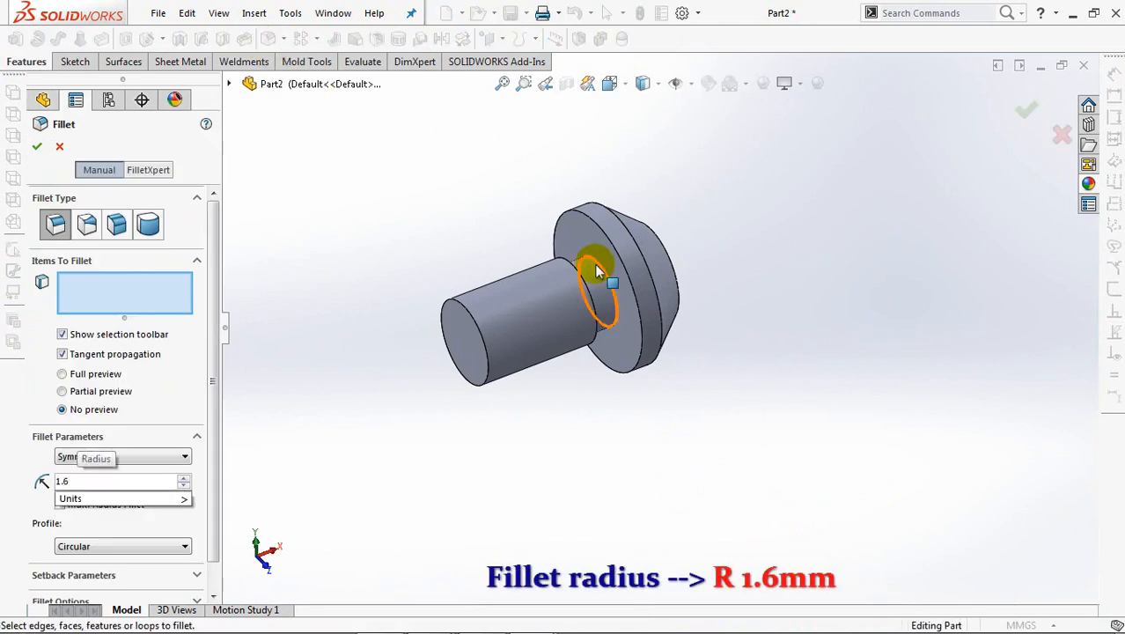
{"action": "type", "text": "6"}
{"action": "left_click", "coordinate": [612, 290]}
{"action": "left_click", "coordinate": [62, 373]}
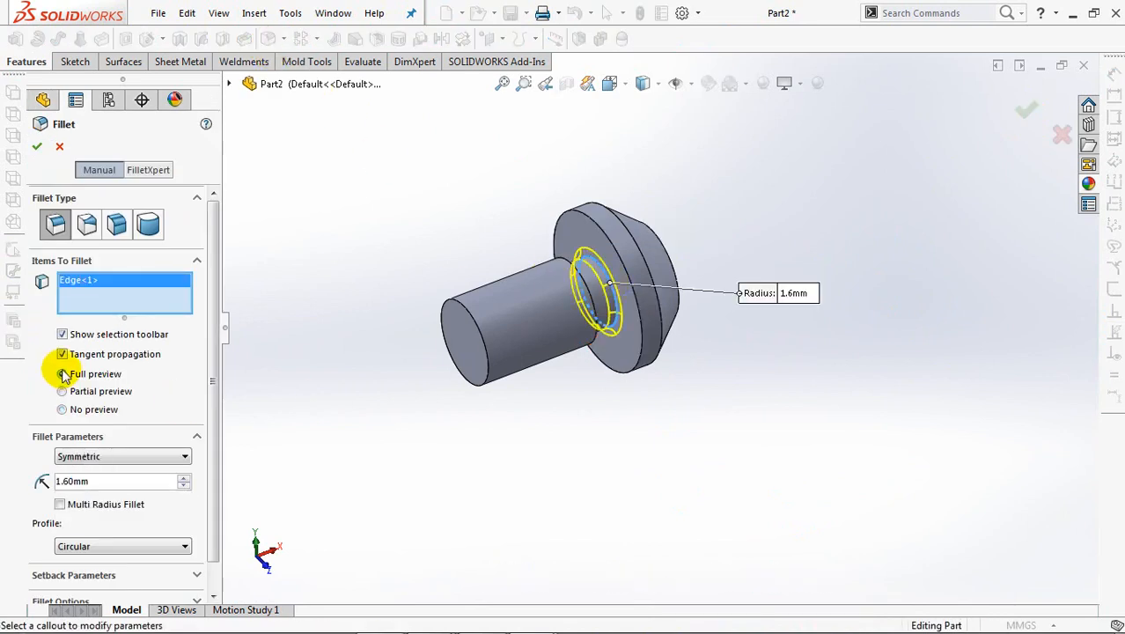
- Chamfer both end edges of the 16 mm shank by 1.5 mm at 45°
{"action": "left_click", "coordinate": [284, 39]}
{"action": "left_click", "coordinate": [319, 80]}
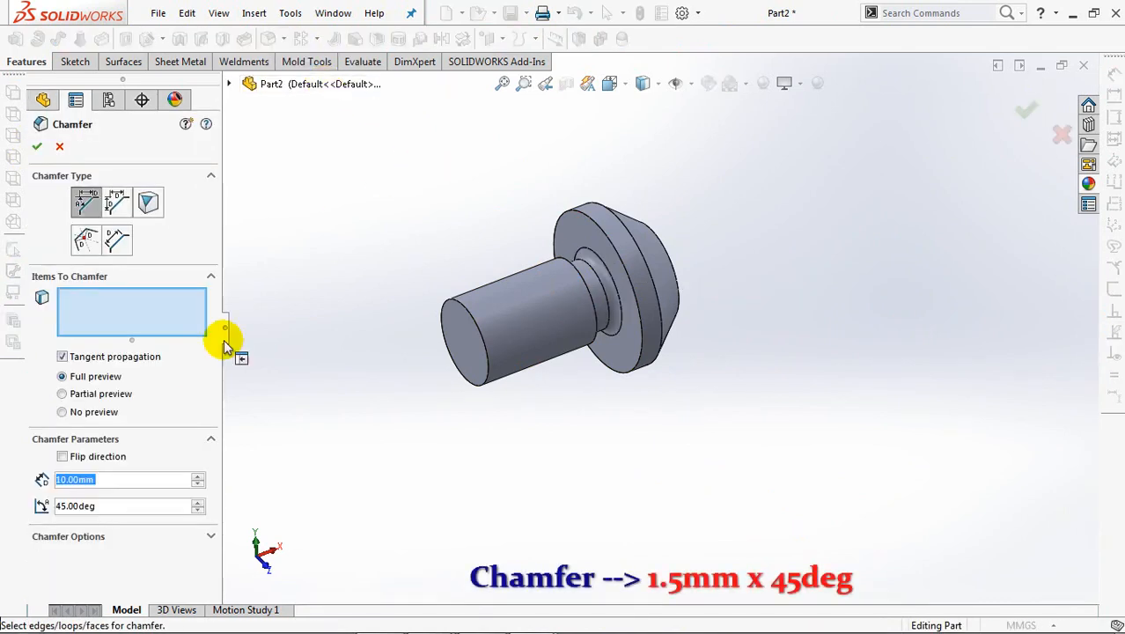
{"action": "type", "text": "1.5"}
{"action": "key", "text": "Return"}
{"action": "left_click", "coordinate": [504, 360]}
{"action": "left_click", "coordinate": [595, 350]}
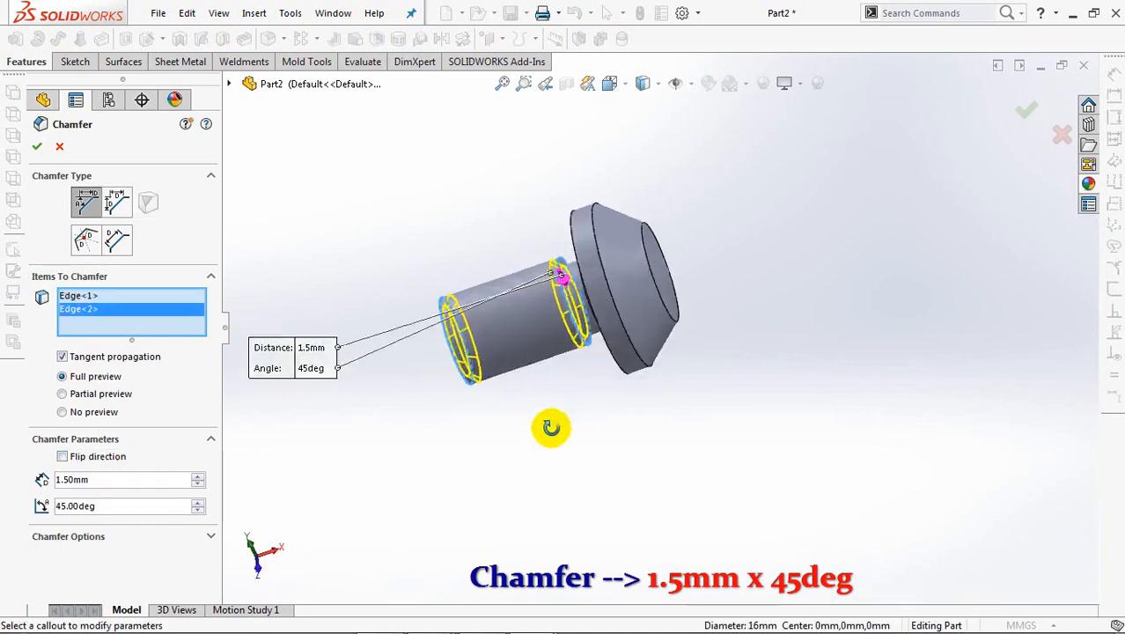
{"action": "left_click", "coordinate": [37, 150]}
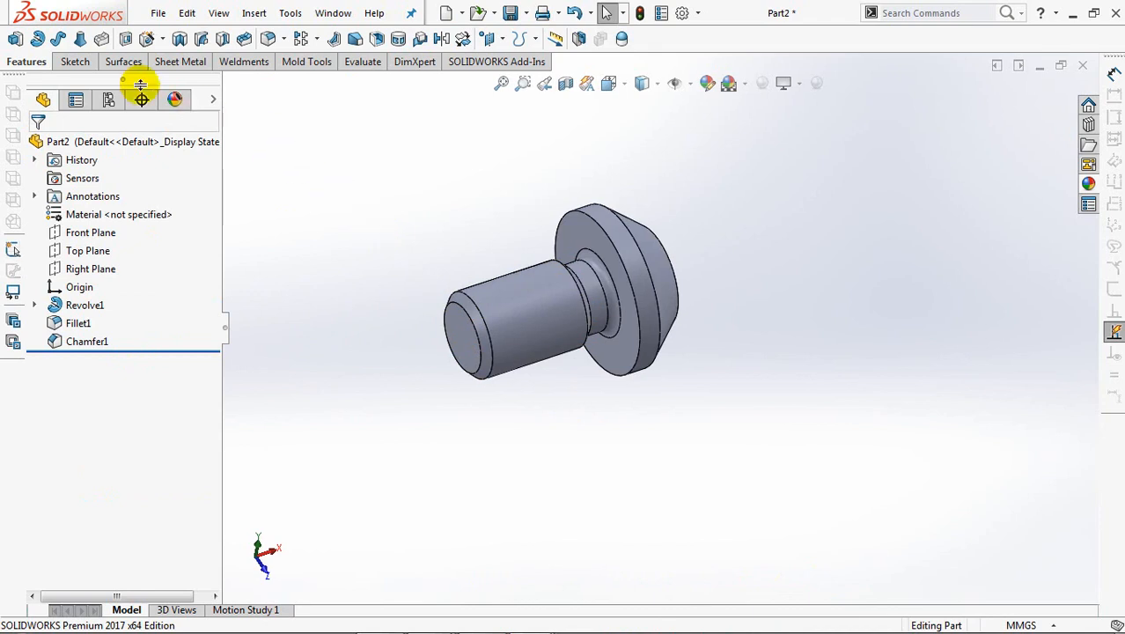
- Start a helix based on a sketch on the shank's end face, converting the chamfer's outer 16 mm circular edge into its base circle
{"action": "left_click", "coordinate": [528, 37]}
{"action": "left_click", "coordinate": [548, 155]}
{"action": "left_click", "coordinate": [461, 327]}
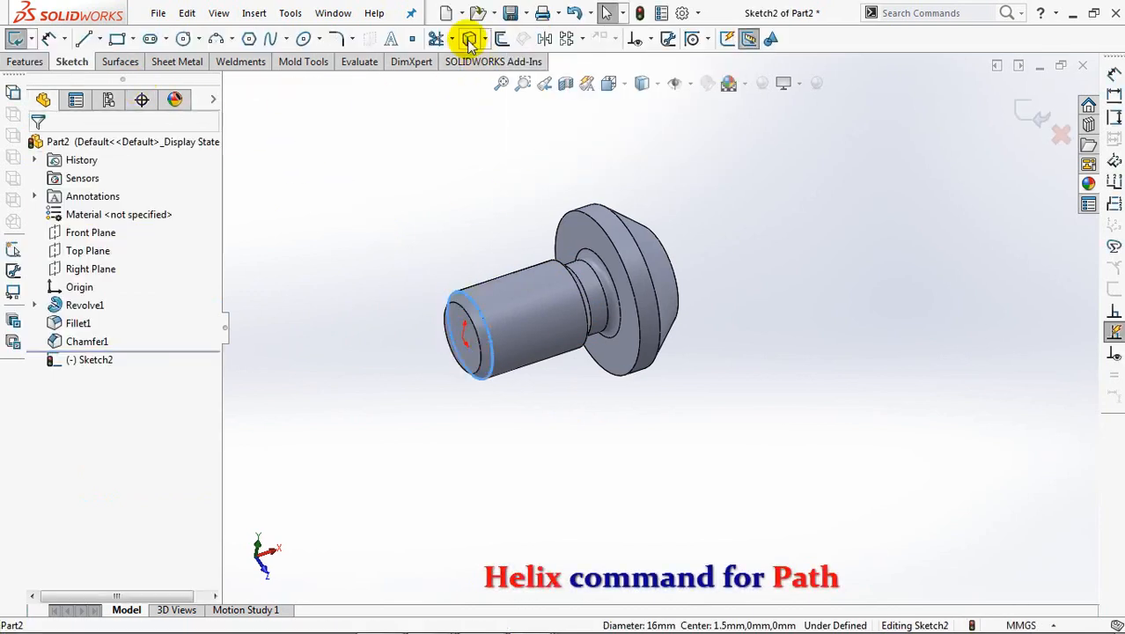
{"action": "left_click", "coordinate": [469, 38]}
{"action": "left_click", "coordinate": [1034, 112]}
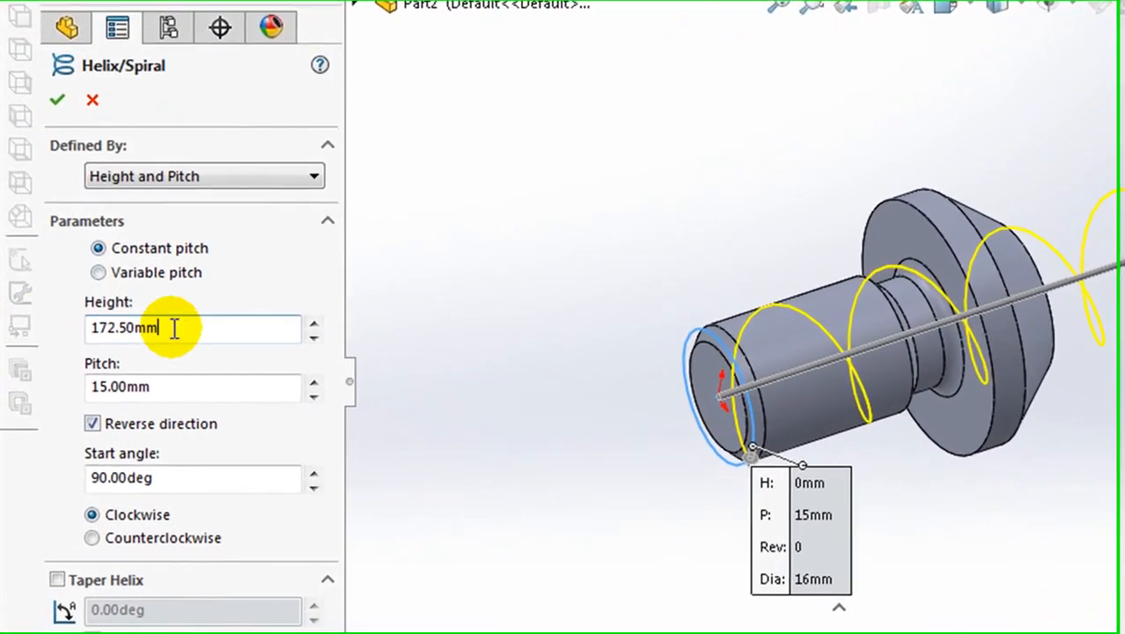
- Set the helix height to 23 mm and its constant pitch to 2 mm
{"action": "left_click_drag", "start_coordinate": [112, 295], "coordinate": [16, 302]}
{"action": "type", "text": "23"}
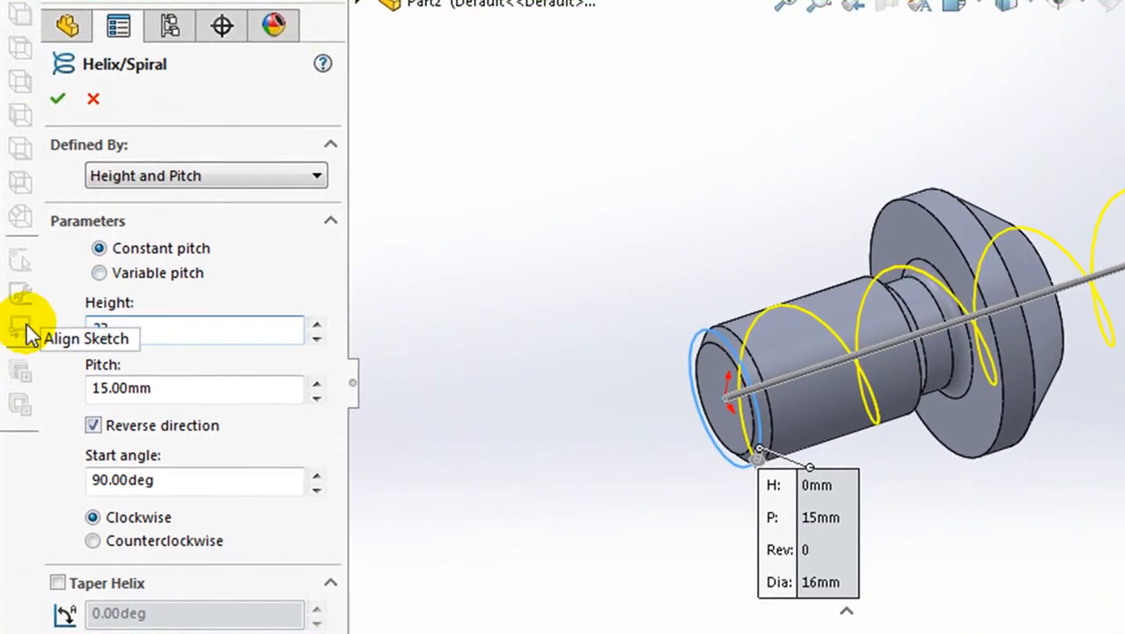
{"action": "key", "text": "Tab"}
{"action": "type", "text": "2"}
{"action": "key", "text": "Tab"}
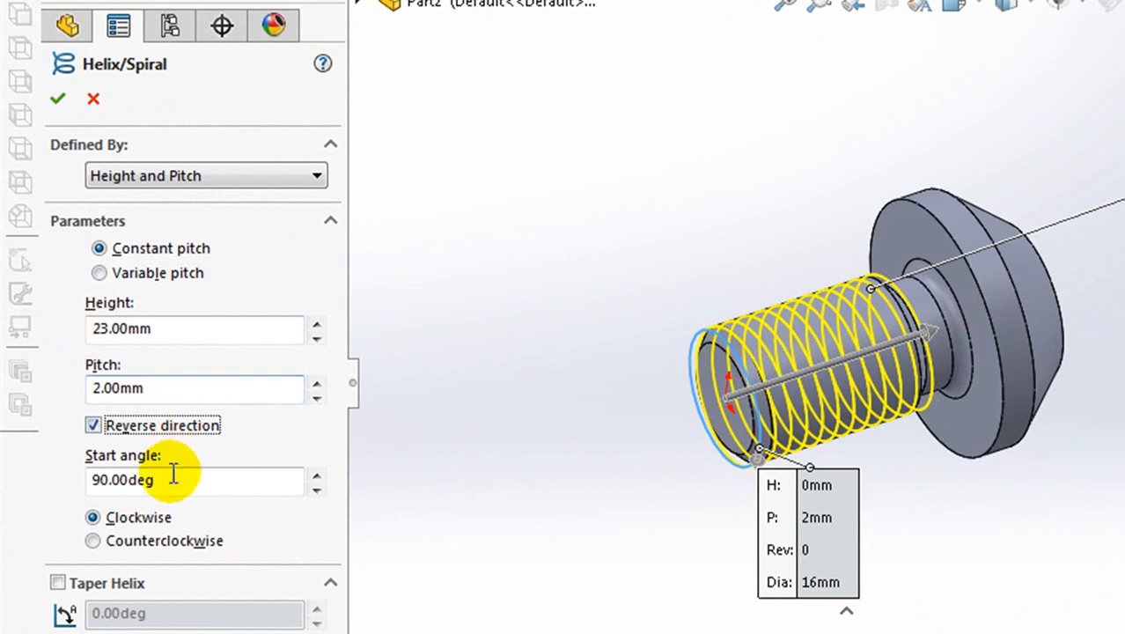
- Set the helix start angle to 0° and create the clockwise helix
{"action": "scroll", "coordinate": [671, 457], "scroll_direction": "down", "scroll_amount": 2}
{"action": "middle_click_drag", "start_coordinate": [805, 606], "coordinate": [773, 515]}
{"action": "double_click", "coordinate": [126, 480]}
{"action": "type", "text": "0"}
{"action": "key", "text": "Tab"}
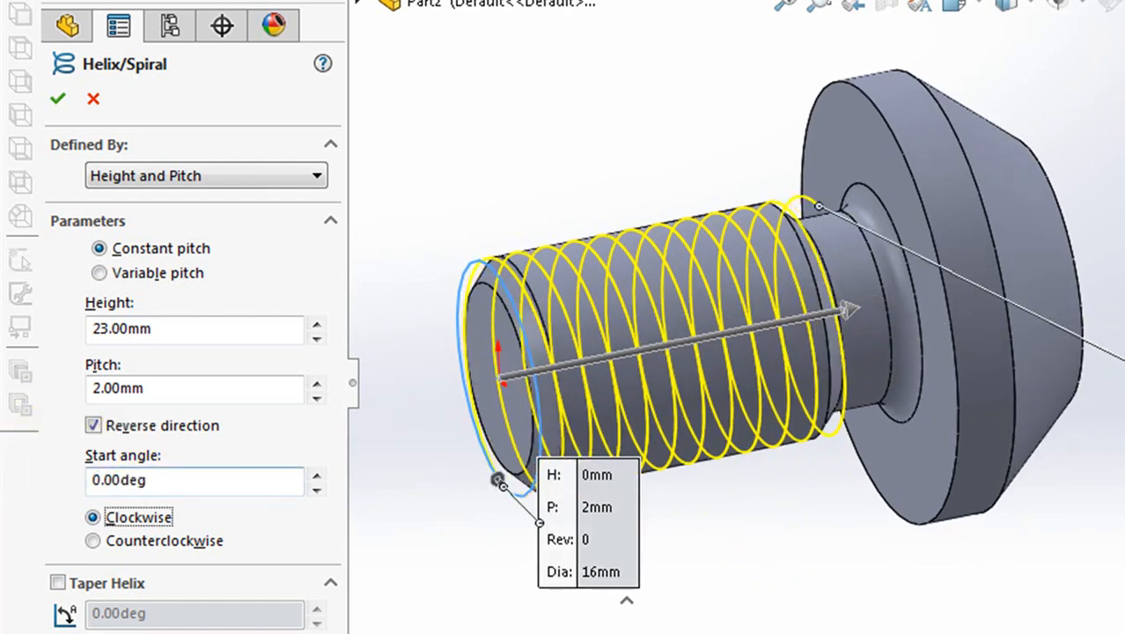
{"action": "left_click", "coordinate": [57, 99]}
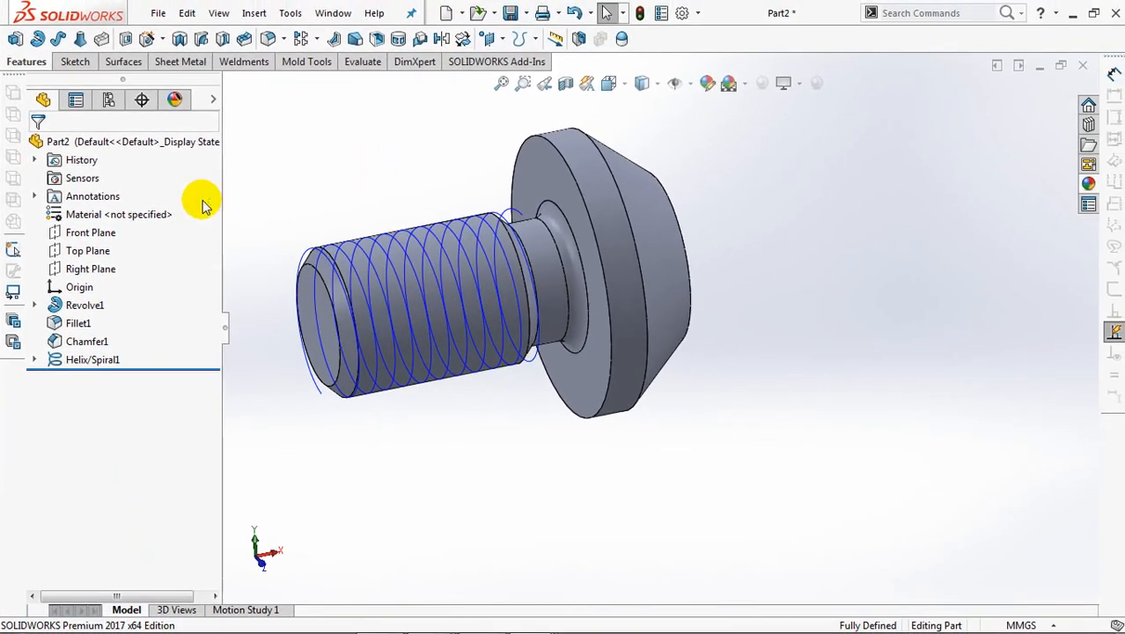
- Sketch a three-sided polygon with sides of about 3.28 mm on the Front Plane, near the lower corner of the shank's free end
{"action": "left_click", "coordinate": [88, 233]}
{"action": "left_click", "coordinate": [100, 206]}
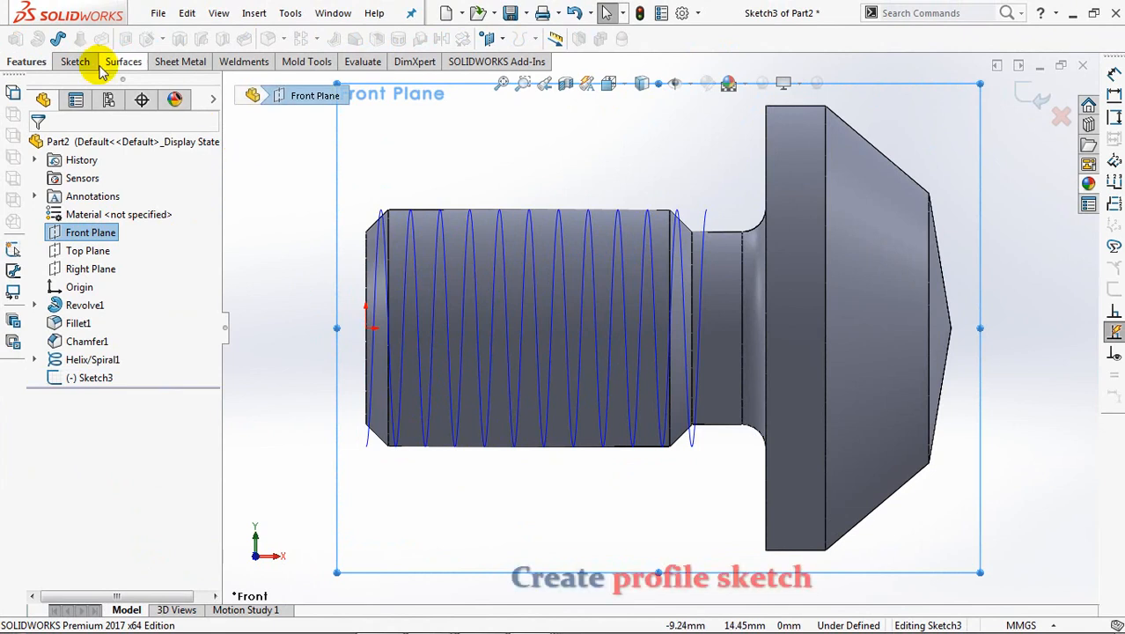
{"action": "left_click", "coordinate": [249, 39]}
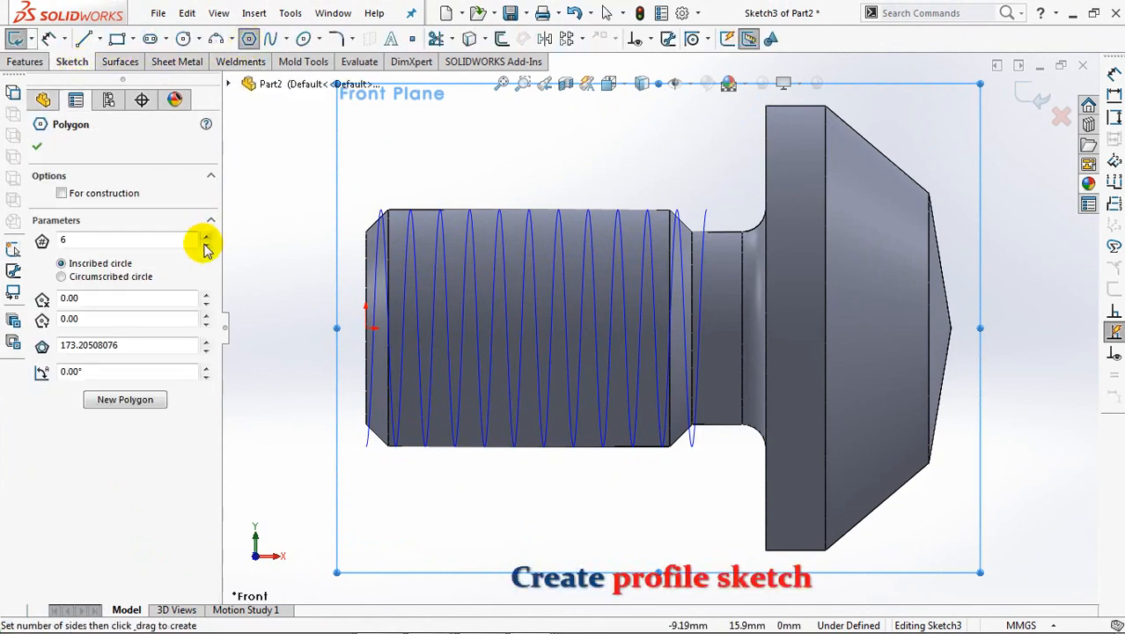
{"action": "left_click_drag", "start_coordinate": [358, 449], "coordinate": [352, 444]}
{"action": "left_click", "coordinate": [356, 416]}
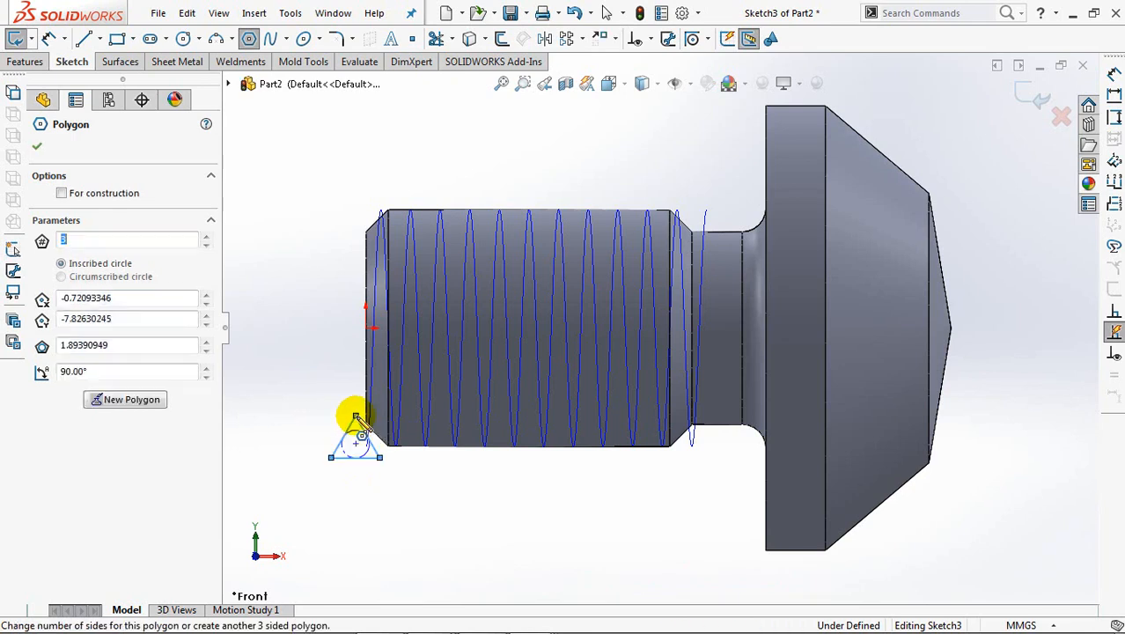
{"action": "right_click", "coordinate": [354, 415]}
{"action": "left_click", "coordinate": [356, 426]}
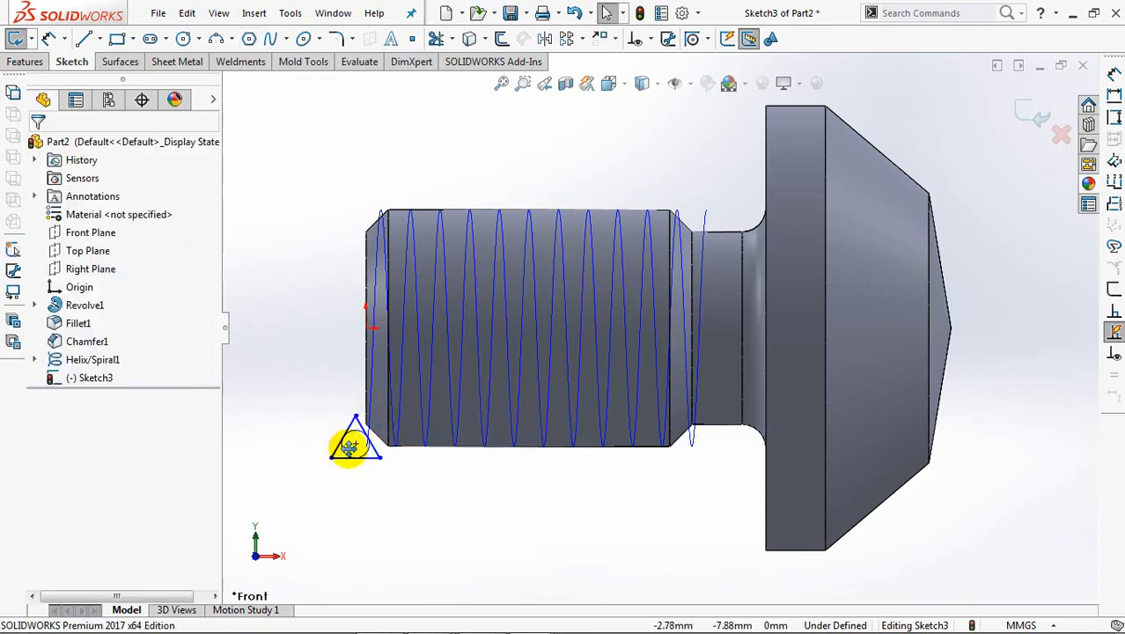
- Dimension the triangle's base with a length of 1.8 mm
{"action": "middle_click_drag", "start_coordinate": [324, 450], "coordinate": [450, 454], "text": "ctrl"}
{"action": "middle_click_drag", "start_coordinate": [452, 493], "coordinate": [552, 337], "text": "shift"}
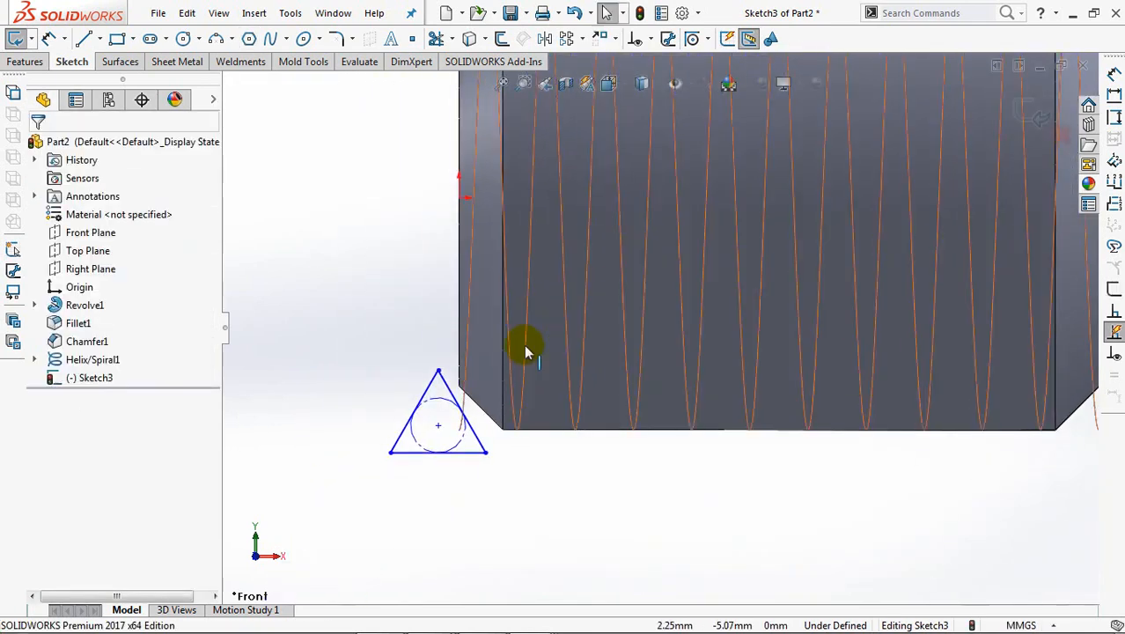
{"action": "left_click", "coordinate": [458, 453]}
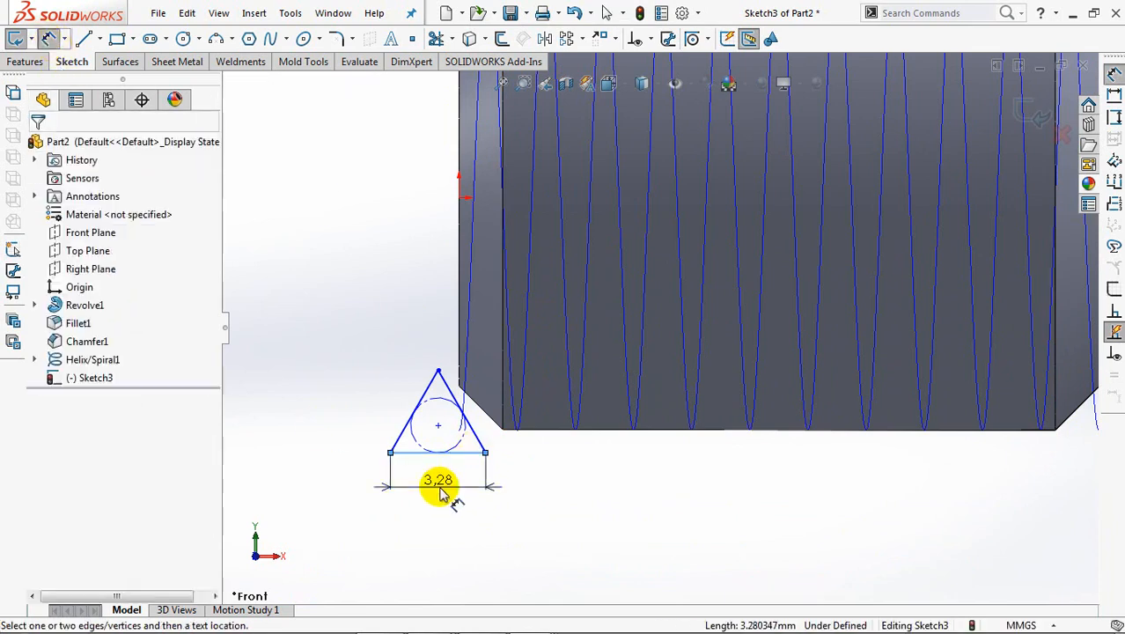
{"action": "left_click", "coordinate": [440, 492]}
{"action": "type", "text": "1.8"}
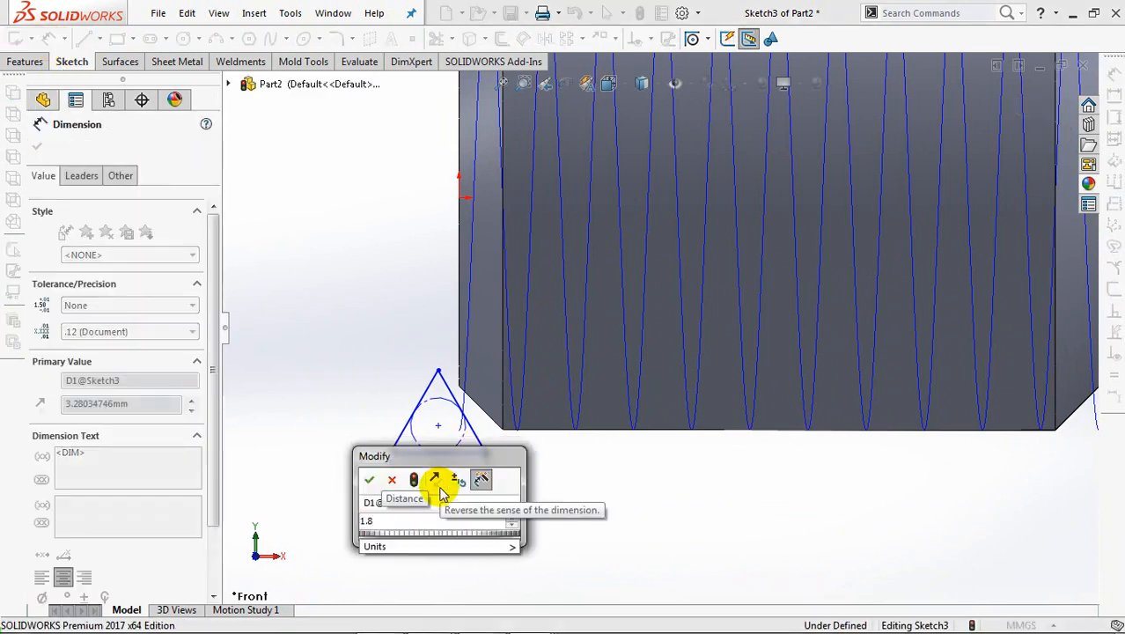
{"action": "left_click", "coordinate": [369, 478]}
{"action": "key", "text": "Escape"}
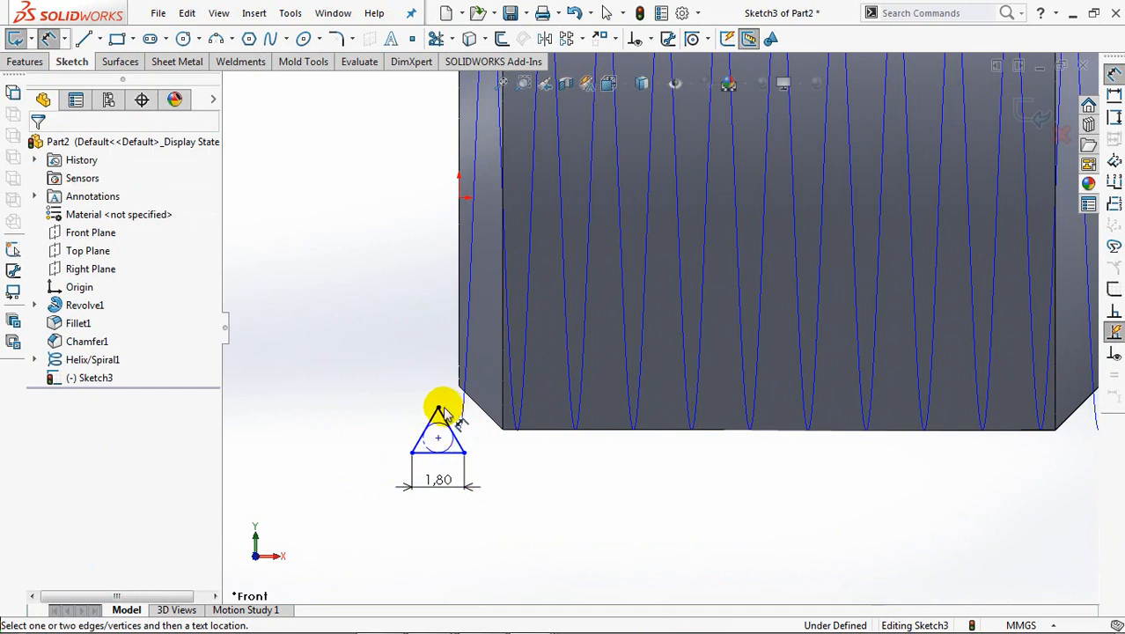
- Dimension the distance from the triangle's apex to the shank's lower silhouette edge as 1.52 mm
{"action": "left_click", "coordinate": [440, 409]}
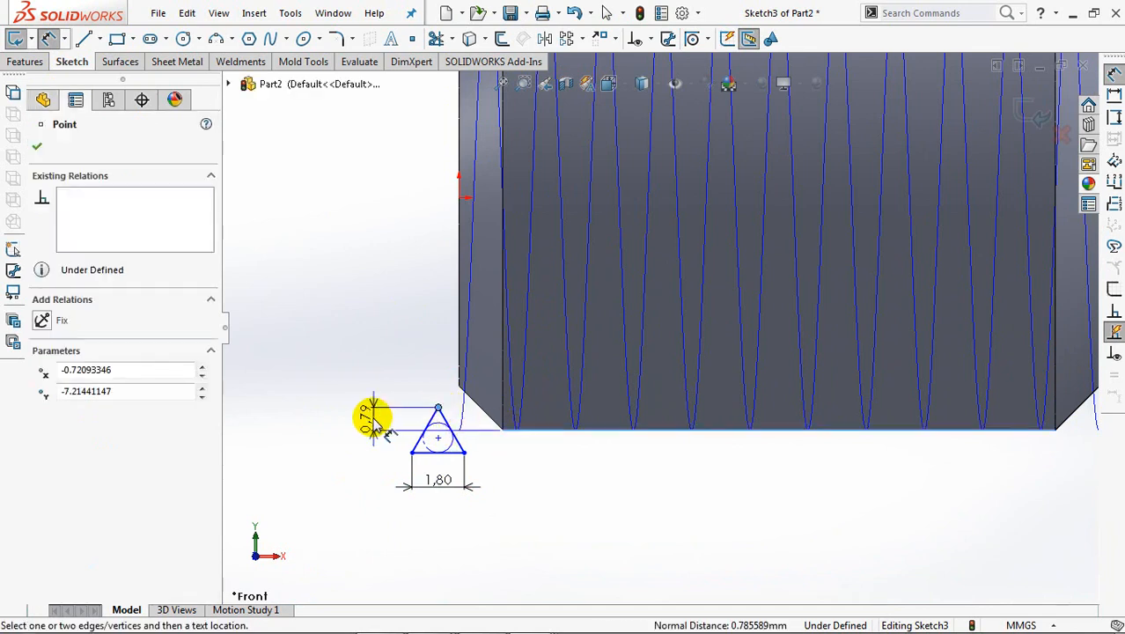
{"action": "left_click", "coordinate": [379, 421]}
{"action": "type", "text": "1.52"}
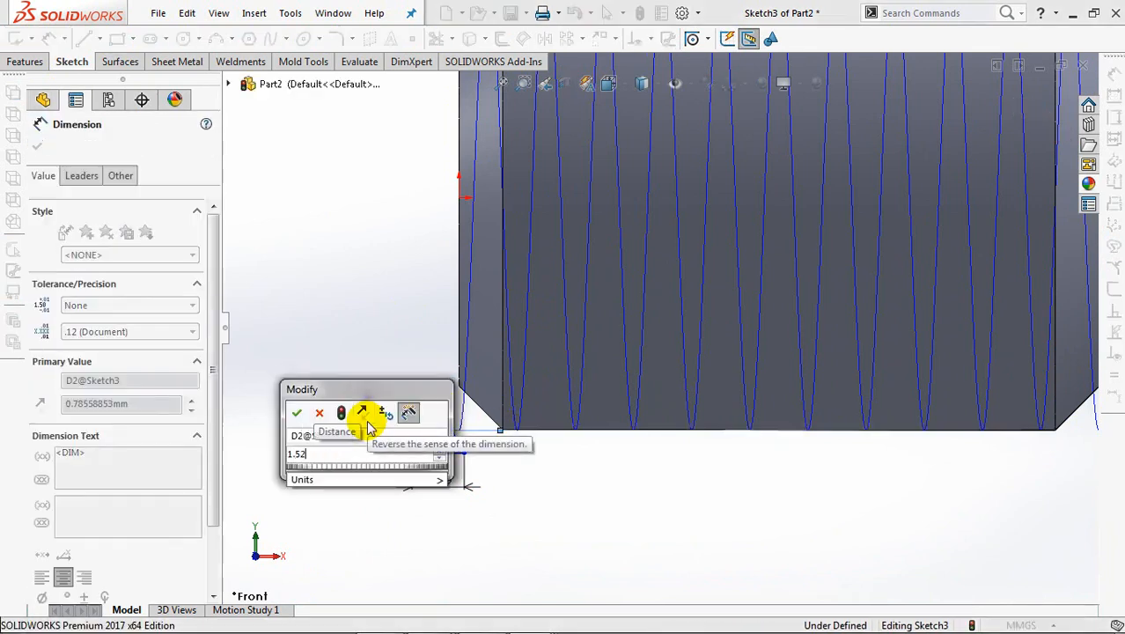
{"action": "left_click", "coordinate": [297, 412]}
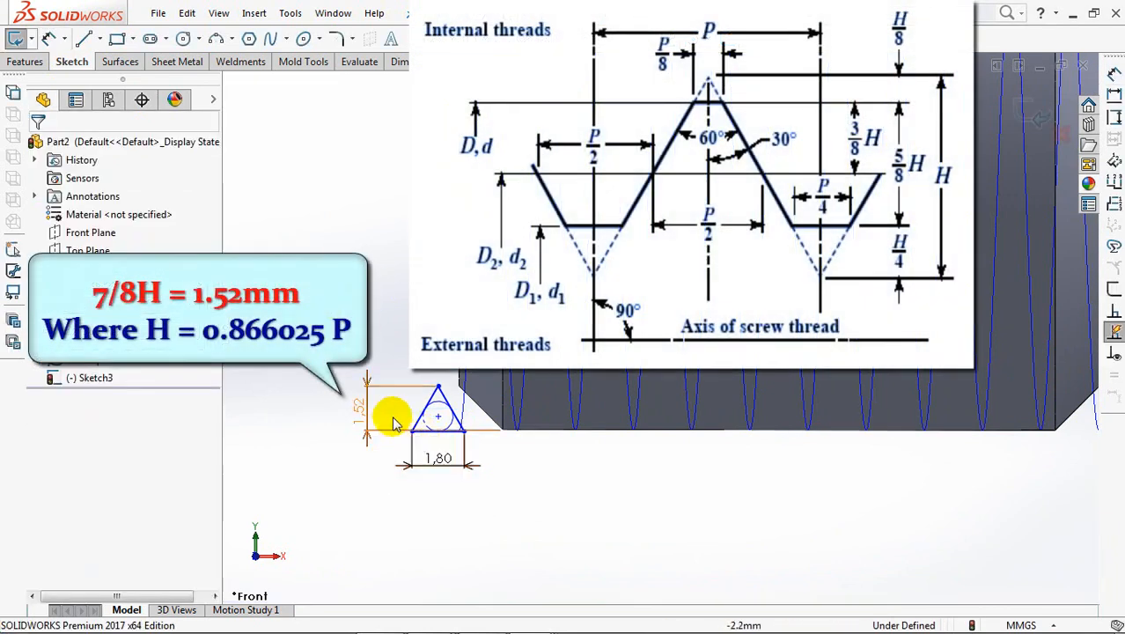
- Add a coincident relation between the triangle's right-hand side and the lower corner of the shank's end face
{"action": "scroll", "coordinate": [344, 330], "scroll_direction": "down", "scroll_amount": 2}
{"action": "middle_click_drag", "start_coordinate": [339, 317], "coordinate": [405, 322], "text": "ctrl"}
{"action": "scroll", "coordinate": [422, 387], "scroll_direction": "up", "scroll_amount": 1}
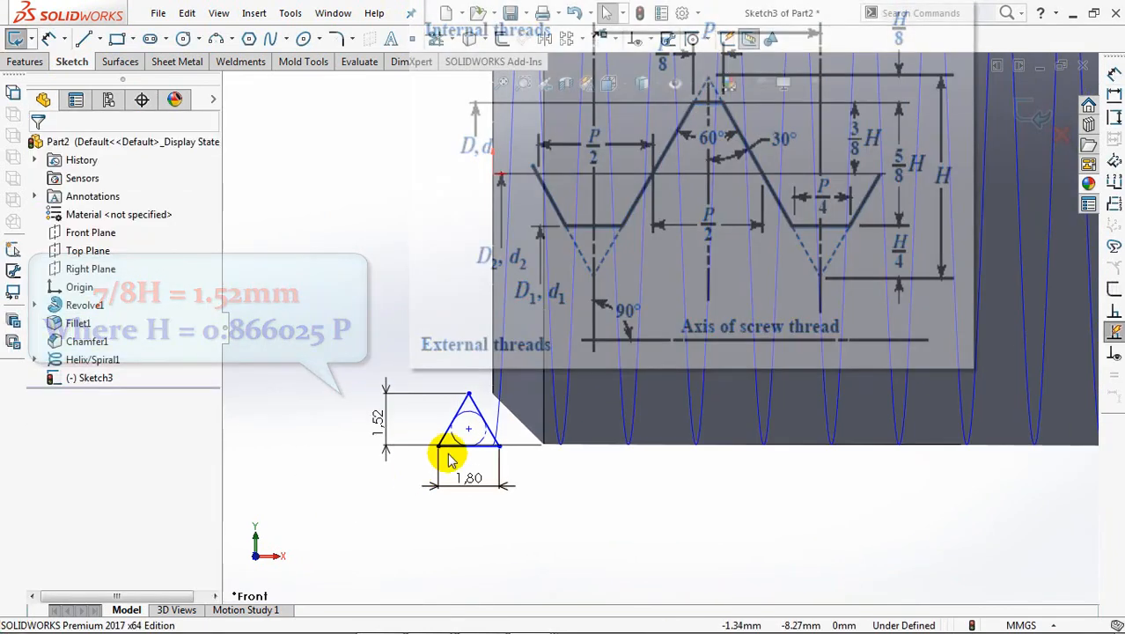
{"action": "scroll", "coordinate": [370, 342], "scroll_direction": "up", "scroll_amount": 1}
{"action": "scroll", "coordinate": [440, 289], "scroll_direction": "down", "scroll_amount": 1}
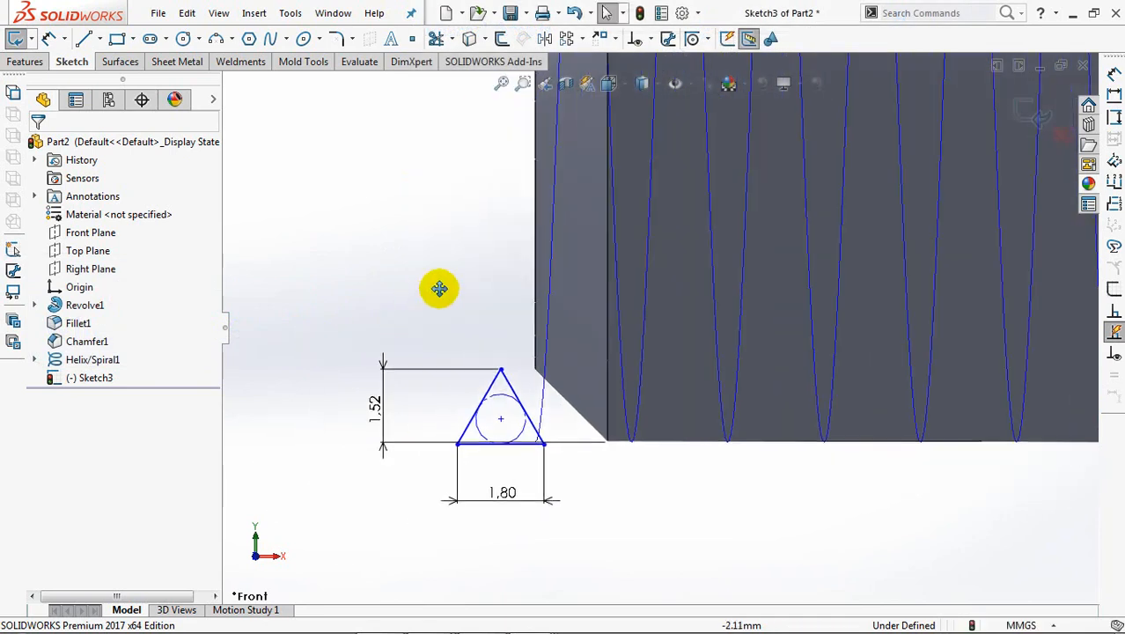
{"action": "left_click", "coordinate": [491, 449]}
{"action": "left_click", "coordinate": [468, 233]}
{"action": "left_click", "coordinate": [649, 37]}
{"action": "left_click", "coordinate": [664, 82]}
{"action": "left_click", "coordinate": [519, 386]}
{"action": "left_click", "coordinate": [542, 368]}
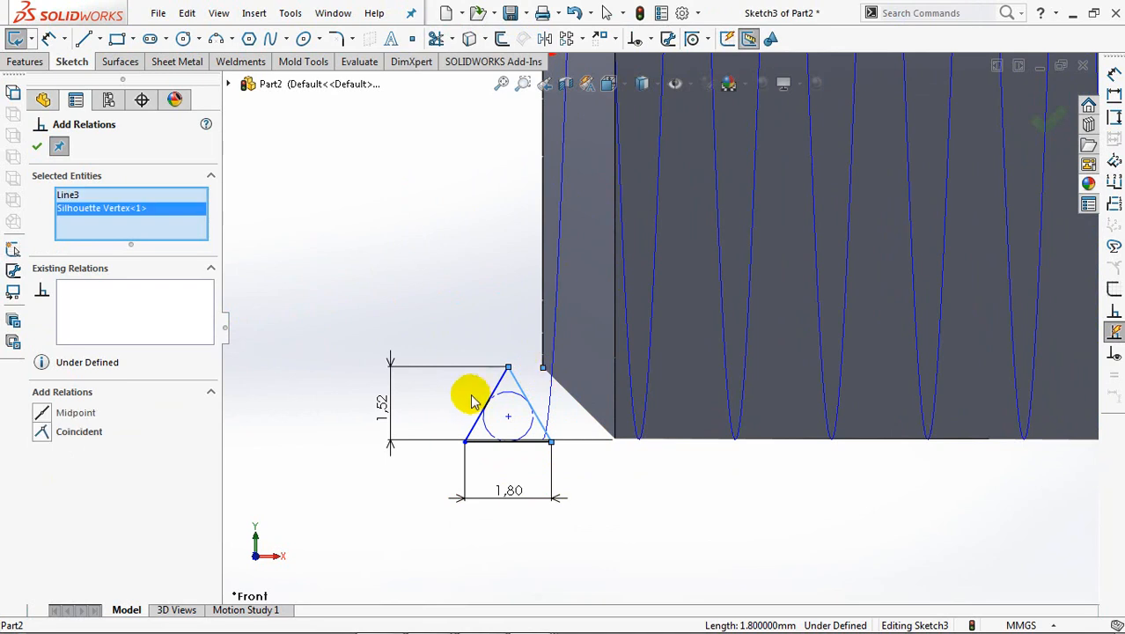
{"action": "left_click", "coordinate": [41, 431]}
{"action": "left_click", "coordinate": [36, 147]}
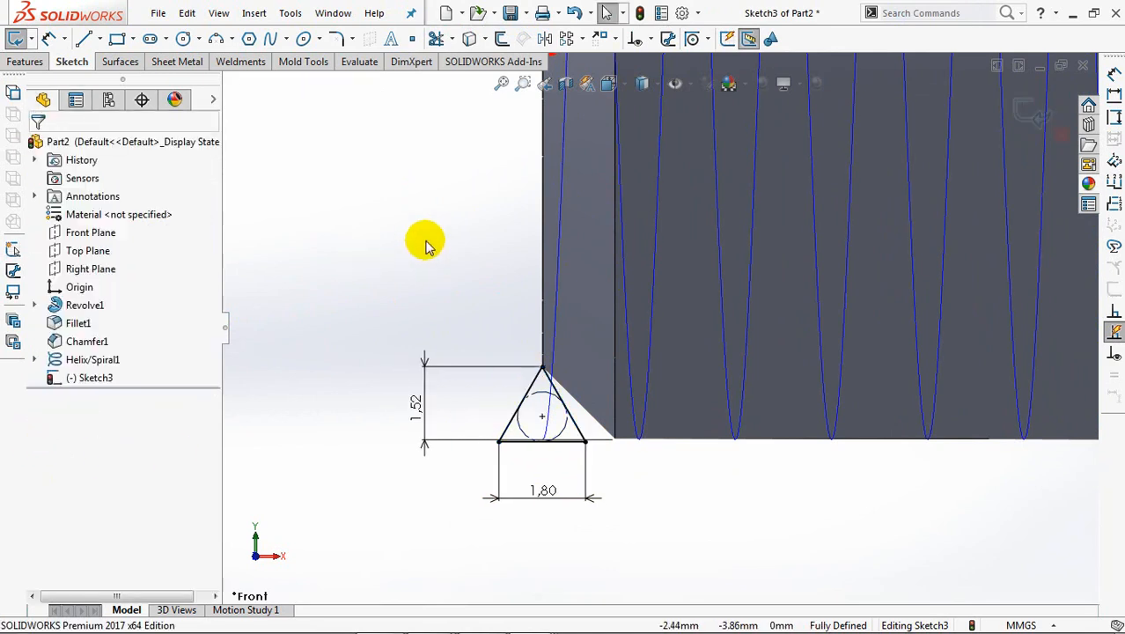
- Finish the triangular thread profile sketch
{"action": "scroll", "coordinate": [427, 327], "scroll_direction": "up", "scroll_amount": 3}
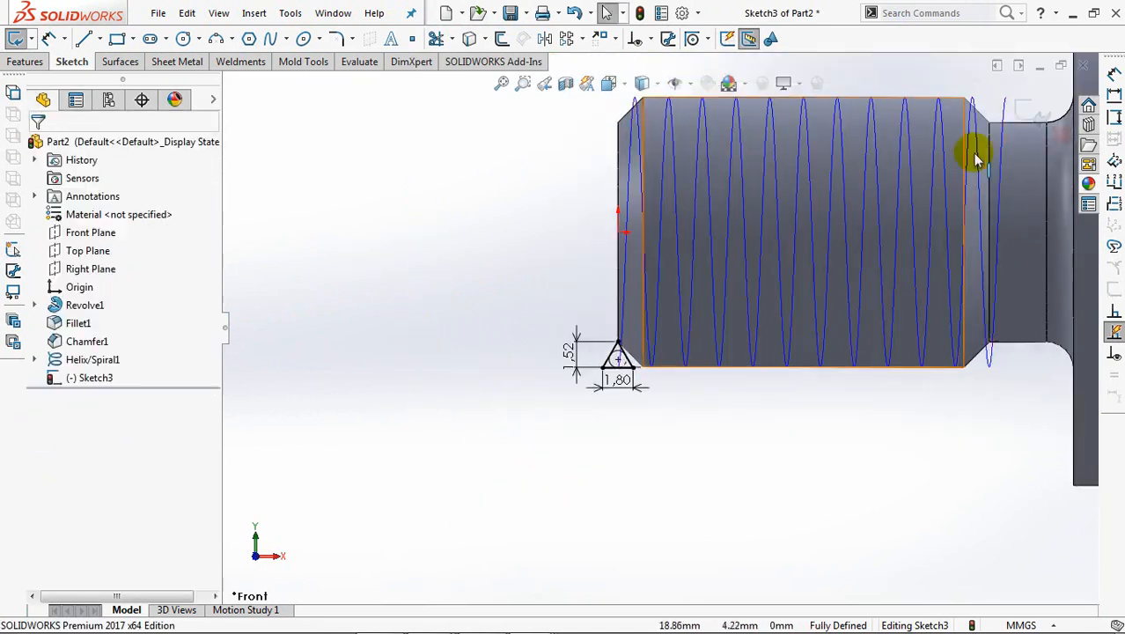
{"action": "left_click", "coordinate": [1038, 115]}
{"action": "middle_click_drag", "start_coordinate": [708, 431], "coordinate": [647, 444]}
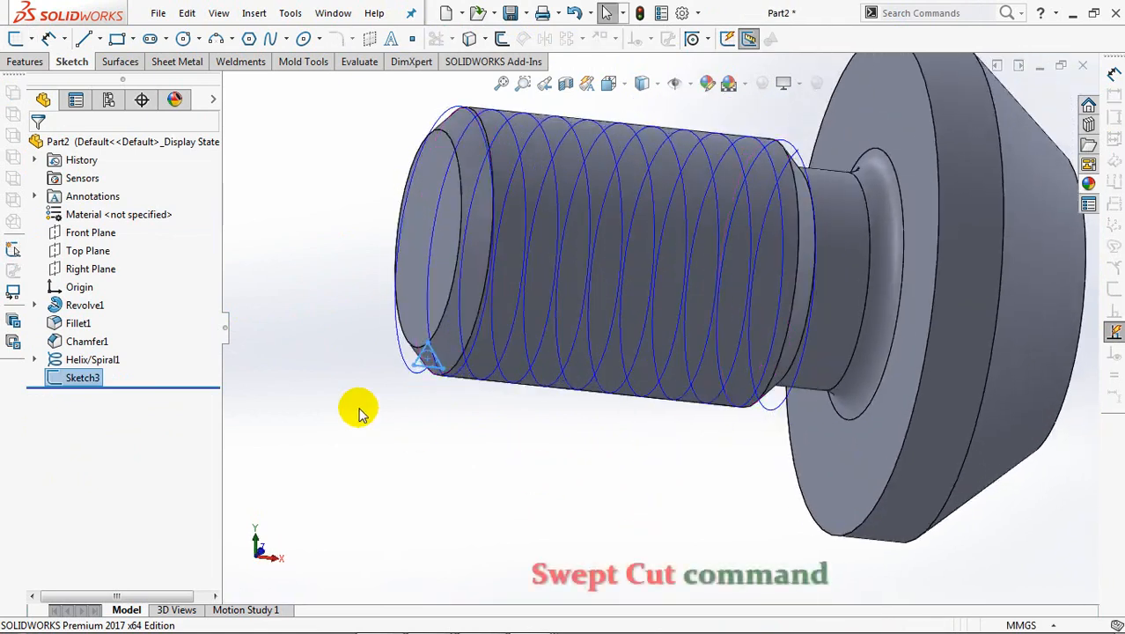
- Cut the thread with a Swept Cut of the triangular profile along the helix, and hide the helix curve
{"action": "left_click", "coordinate": [32, 66]}
{"action": "left_click", "coordinate": [201, 41]}
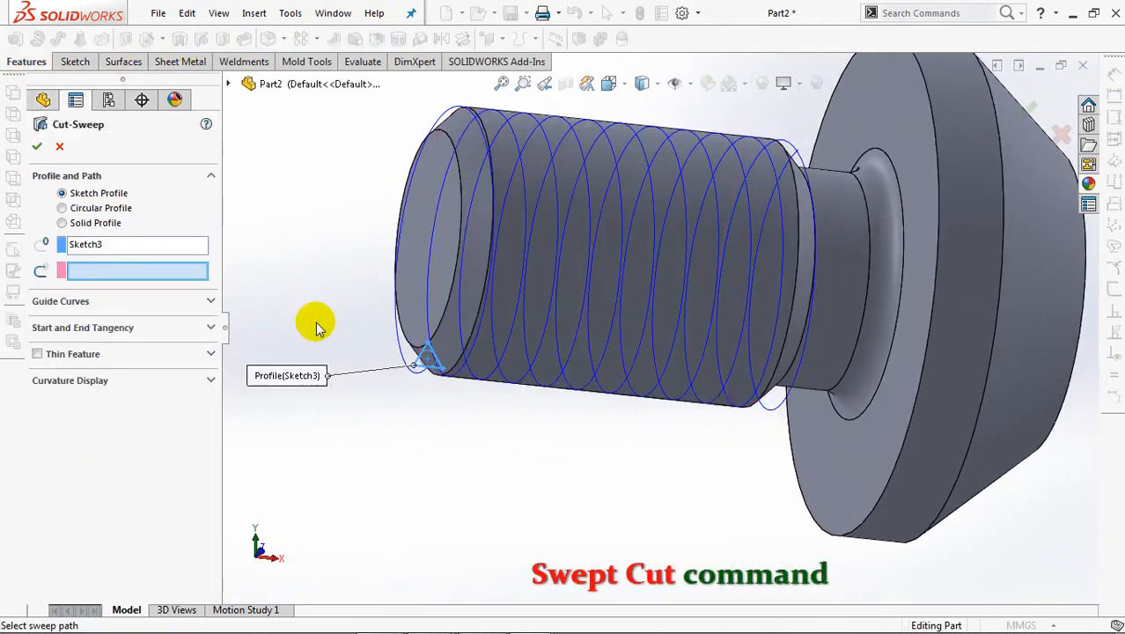
{"action": "left_click", "coordinate": [398, 344]}
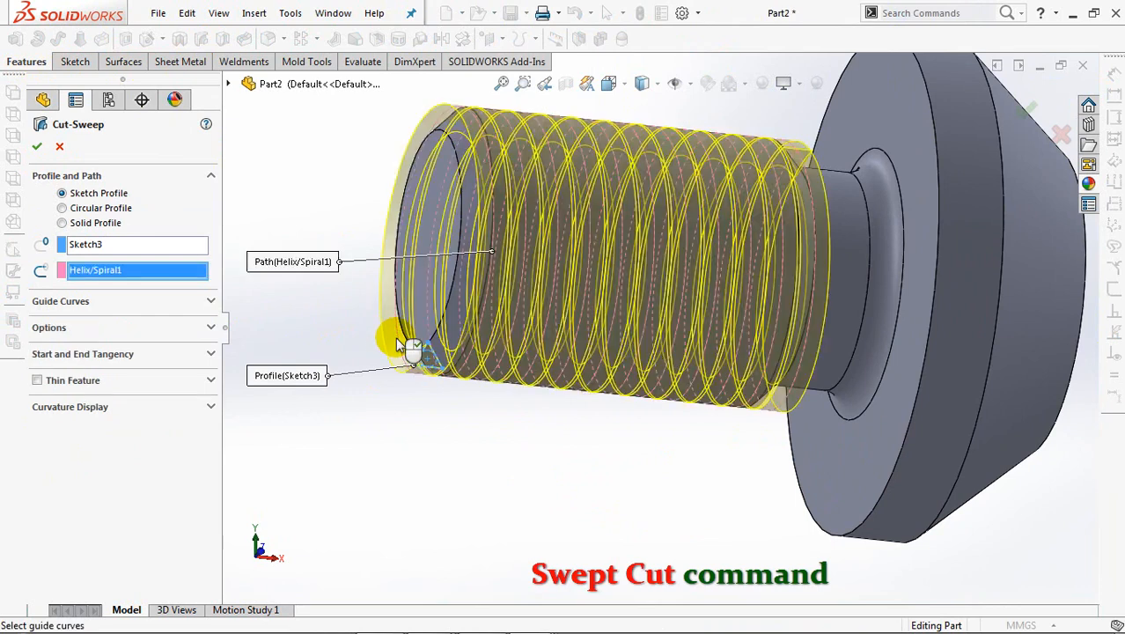
{"action": "left_click", "coordinate": [36, 146]}
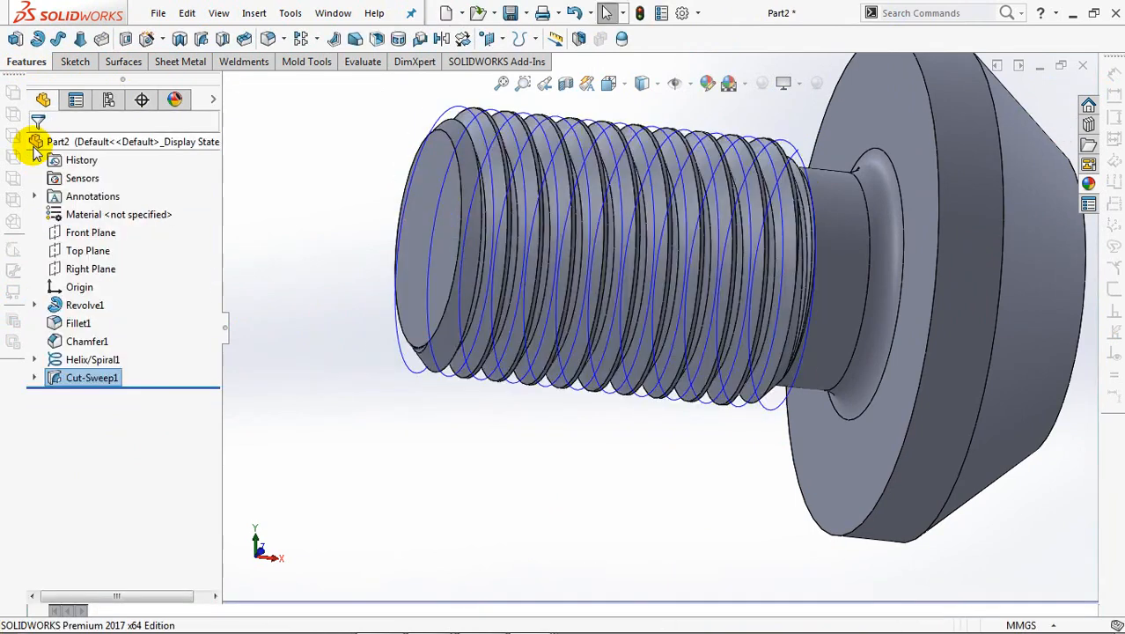
{"action": "left_click", "coordinate": [401, 365]}
{"action": "left_click", "coordinate": [472, 320]}
- Start a sketch on the Front Plane and show Sketch1 of the revolved body as reference geometry
{"action": "middle_click_drag", "start_coordinate": [457, 452], "coordinate": [453, 510]}
{"action": "key", "text": "ctrl+1"}
{"action": "scroll", "coordinate": [450, 504], "scroll_direction": "up", "scroll_amount": 4}
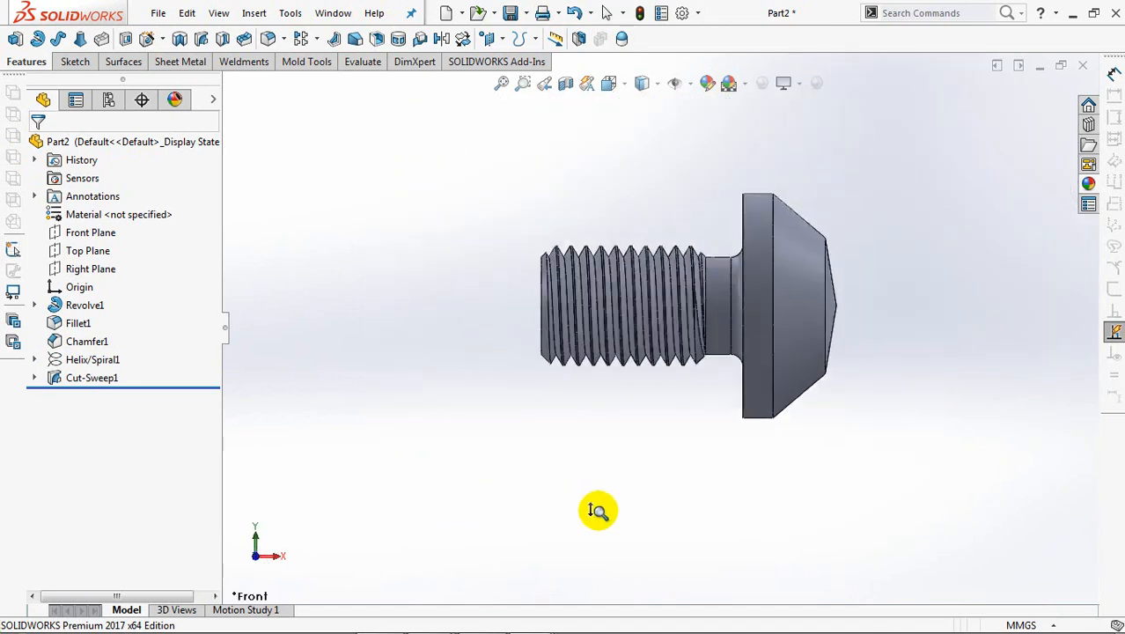
{"action": "left_click", "coordinate": [75, 233]}
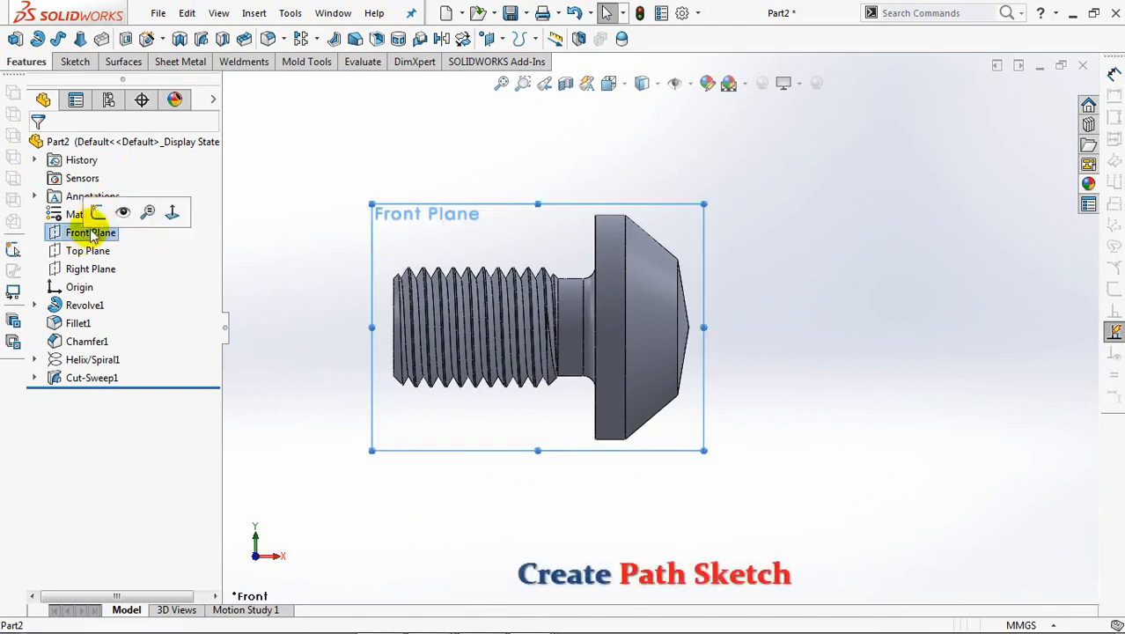
{"action": "left_click", "coordinate": [87, 202]}
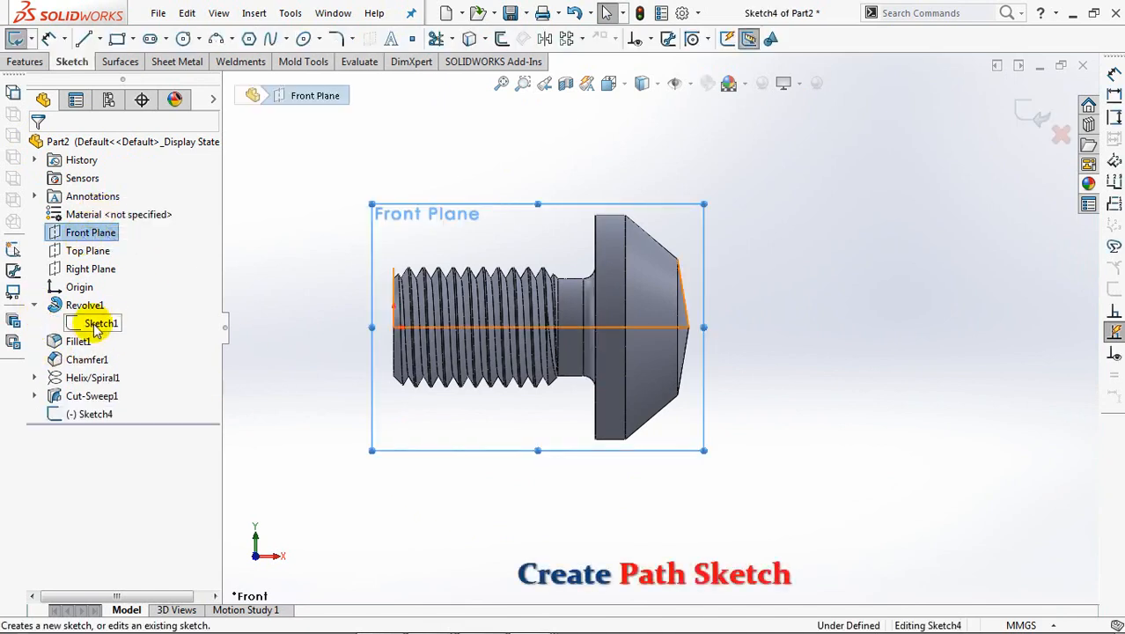
{"action": "left_click", "coordinate": [91, 327]}
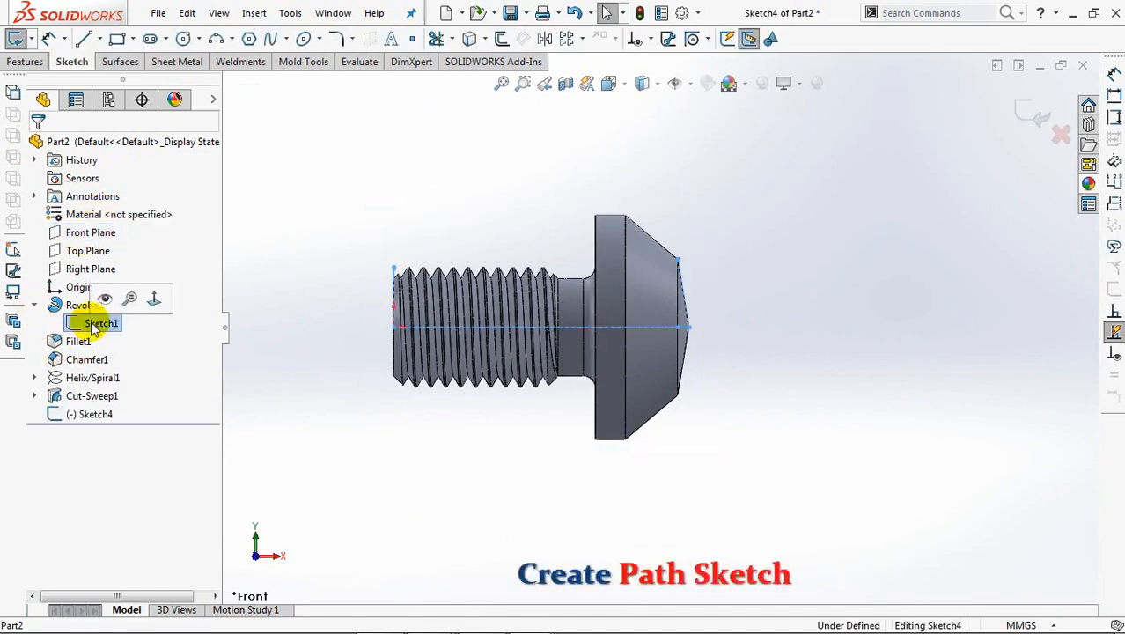
{"action": "left_click", "coordinate": [105, 298]}
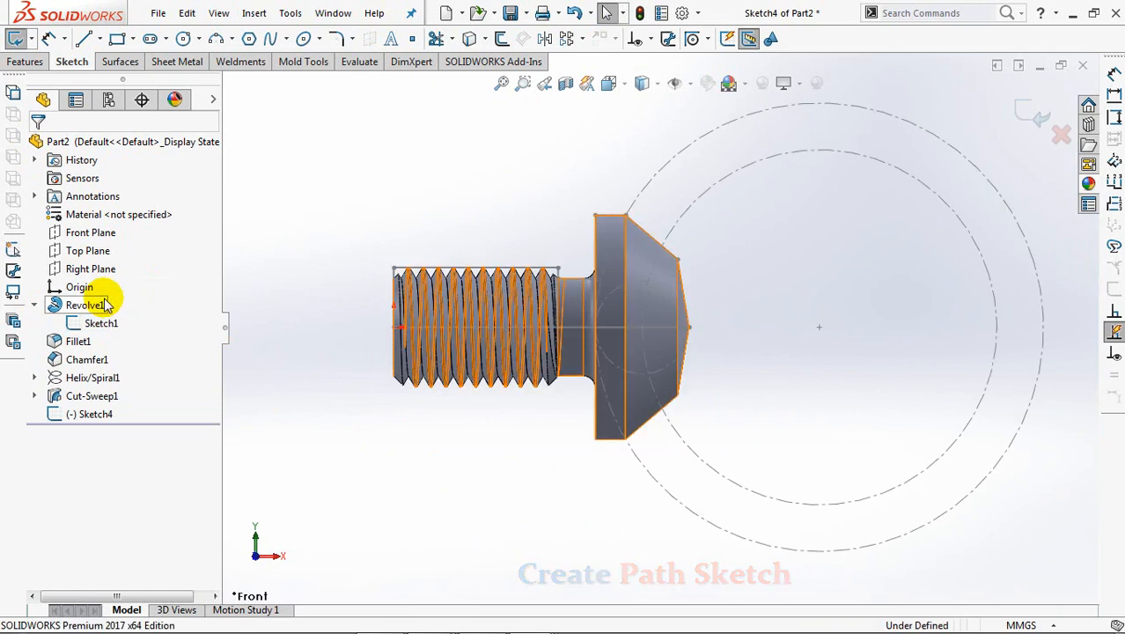
- Convert the inner of Sketch1's two large concentric construction circles into the ring's path sketch, and hide Sketch1
{"action": "left_click", "coordinate": [756, 163]}
{"action": "left_click", "coordinate": [469, 38]}
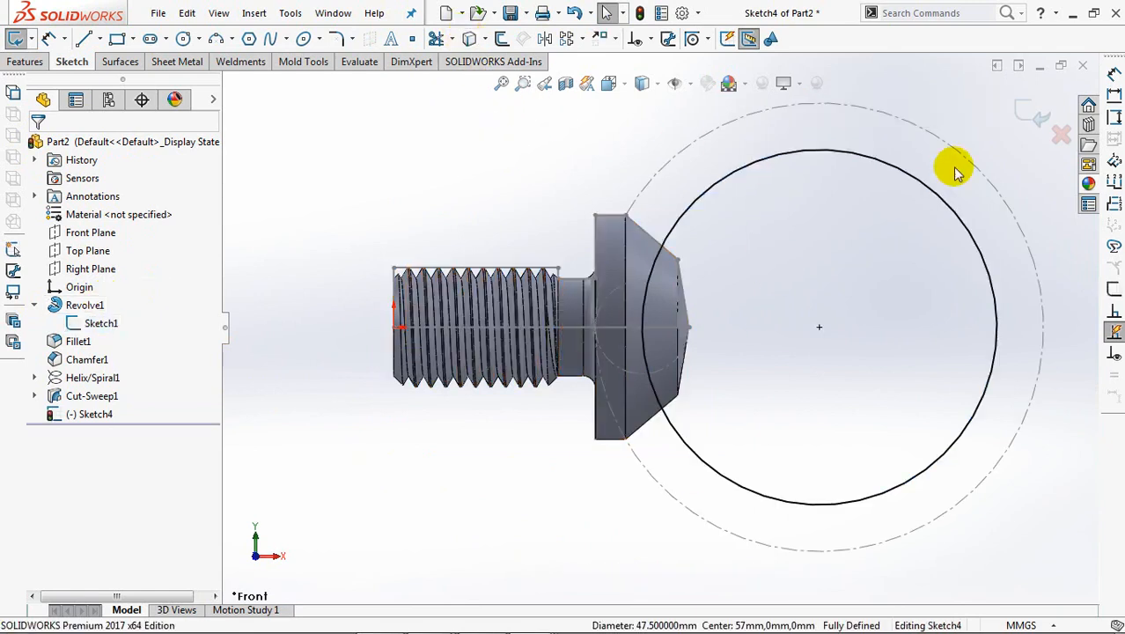
{"action": "left_click", "coordinate": [1025, 112]}
{"action": "left_click", "coordinate": [102, 323]}
{"action": "left_click", "coordinate": [105, 298]}
- Sweep a 12.5 mm diameter circular profile along the circle path to form the ring, with Merge result off
{"action": "middle_click_drag", "start_coordinate": [432, 182], "coordinate": [395, 250]}
{"action": "left_click", "coordinate": [57, 38]}
{"action": "left_click", "coordinate": [62, 209]}
{"action": "type", "text": "12"}
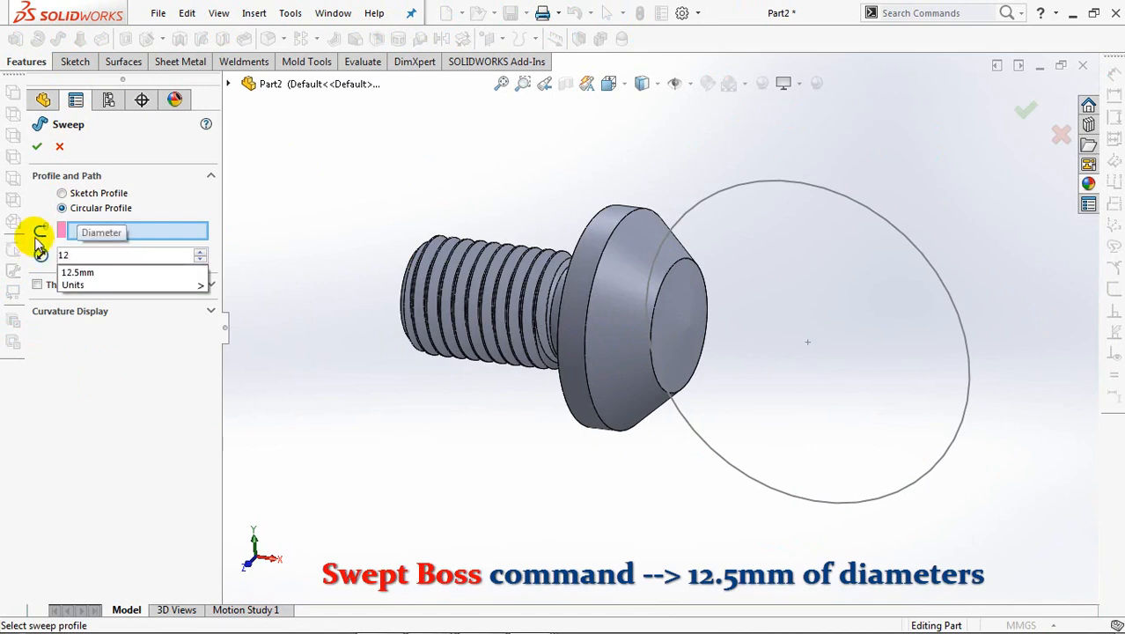
{"action": "type", "text": ".5"}
{"action": "key", "text": "Return"}
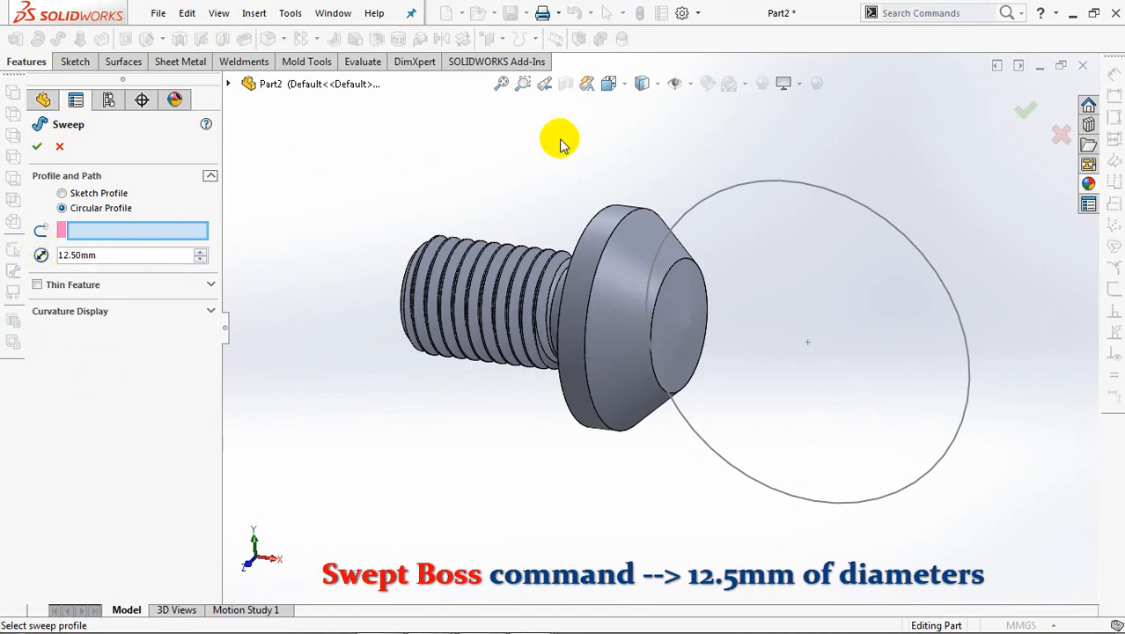
{"action": "left_click", "coordinate": [765, 193]}
{"action": "left_click", "coordinate": [123, 284]}
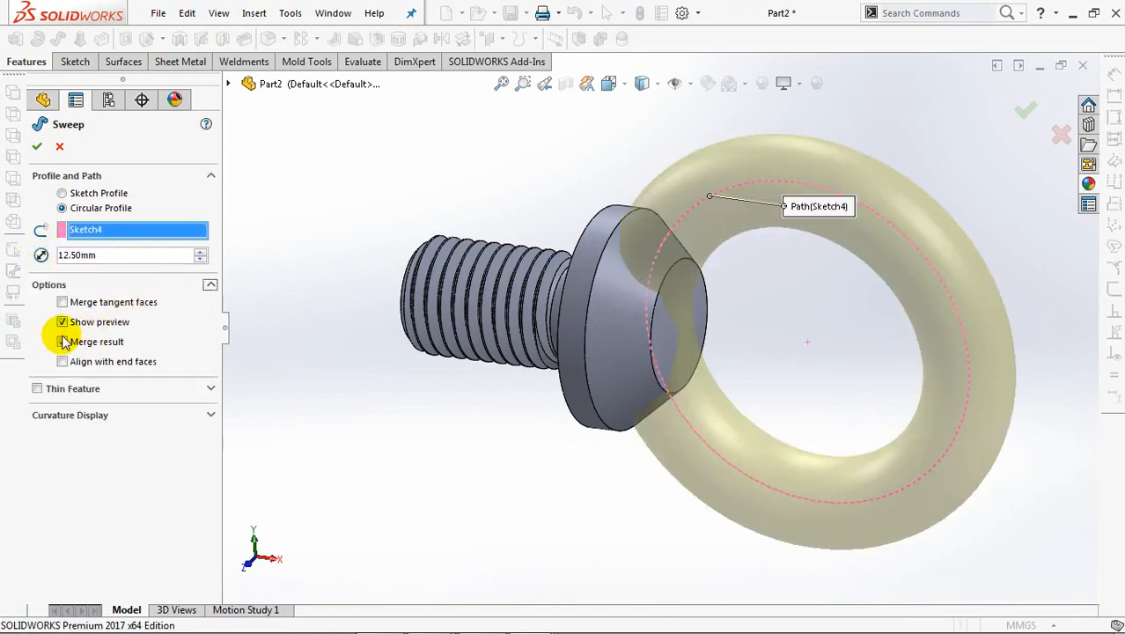
{"action": "key", "text": "Return"}
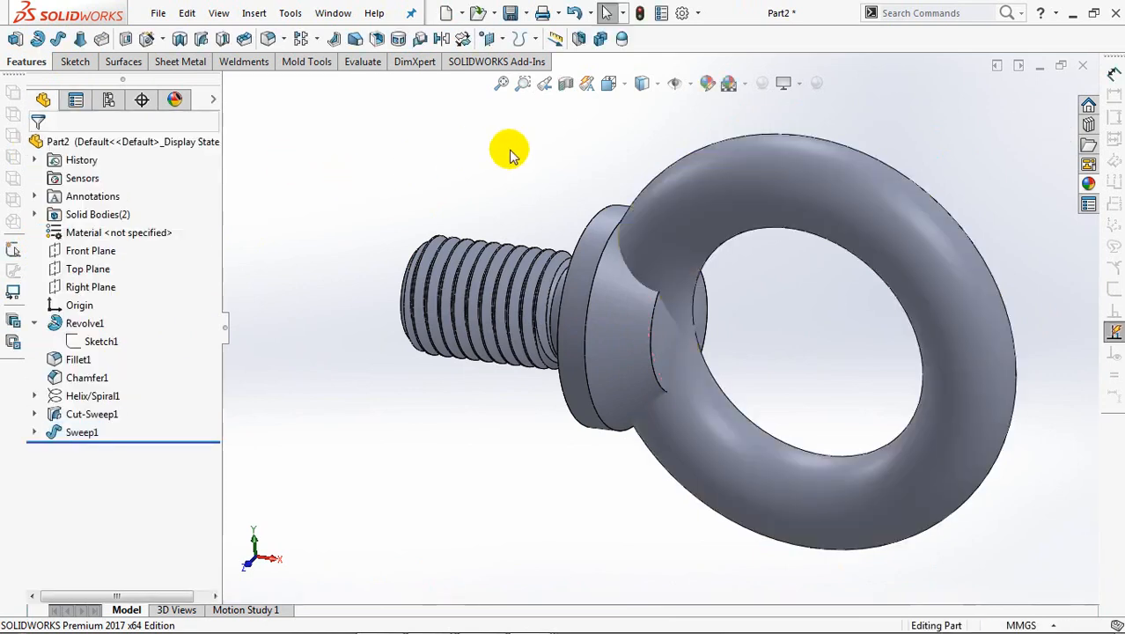
- Combine the threaded shank body and the swept ring body into one solid using the Add operation
{"action": "left_click", "coordinate": [600, 39]}
{"action": "left_click", "coordinate": [608, 229]}
{"action": "left_click", "coordinate": [692, 194]}
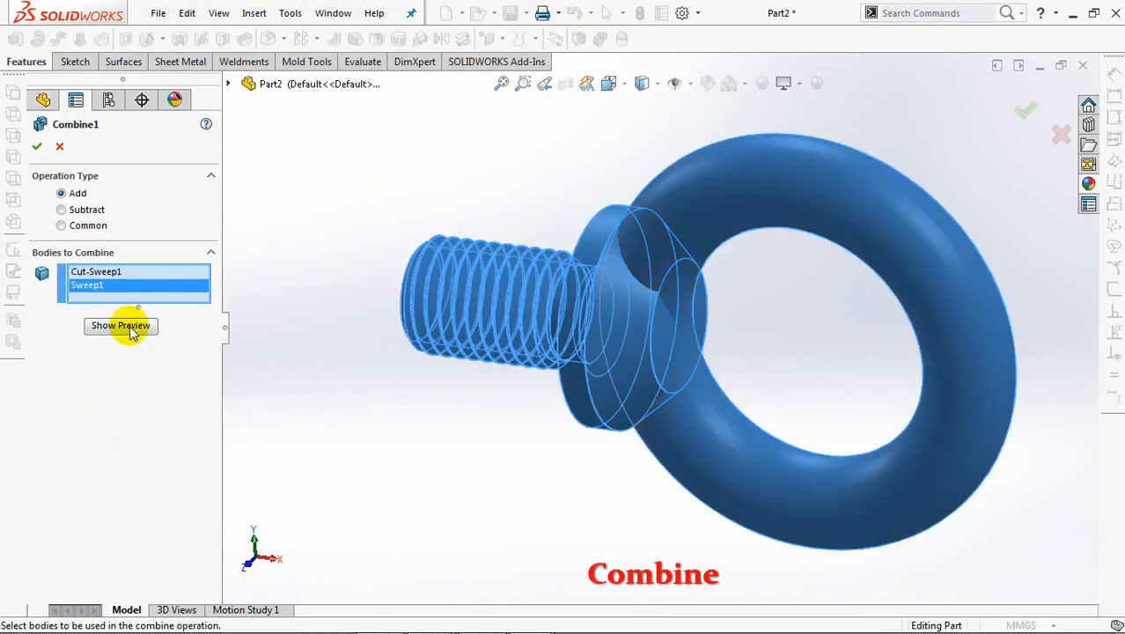
{"action": "left_click", "coordinate": [120, 326]}
{"action": "left_click", "coordinate": [37, 148]}
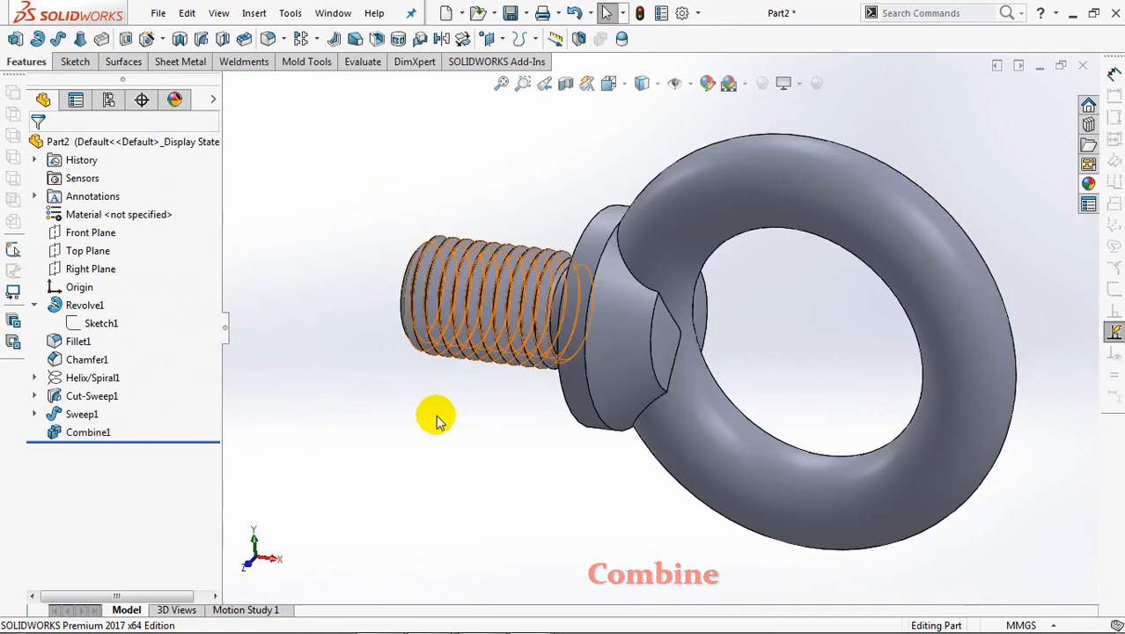
- Examine the finished eye bolt from the front, isometric and rotated views, checking the ring, head and thread
{"action": "middle_click_drag", "start_coordinate": [442, 302], "coordinate": [573, 414]}
{"action": "scroll", "coordinate": [576, 410], "scroll_direction": "up", "scroll_amount": 2}
{"action": "middle_click_drag", "start_coordinate": [595, 372], "coordinate": [830, 405]}
{"action": "key", "text": "ctrl+1"}
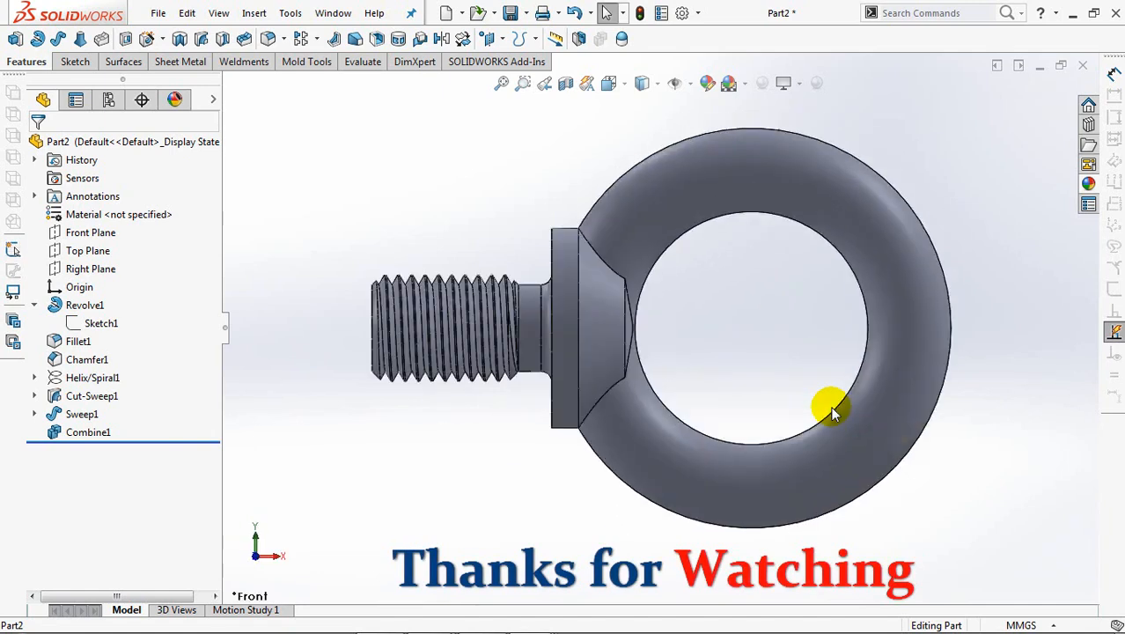
{"action": "key", "text": "ctrl+7"}
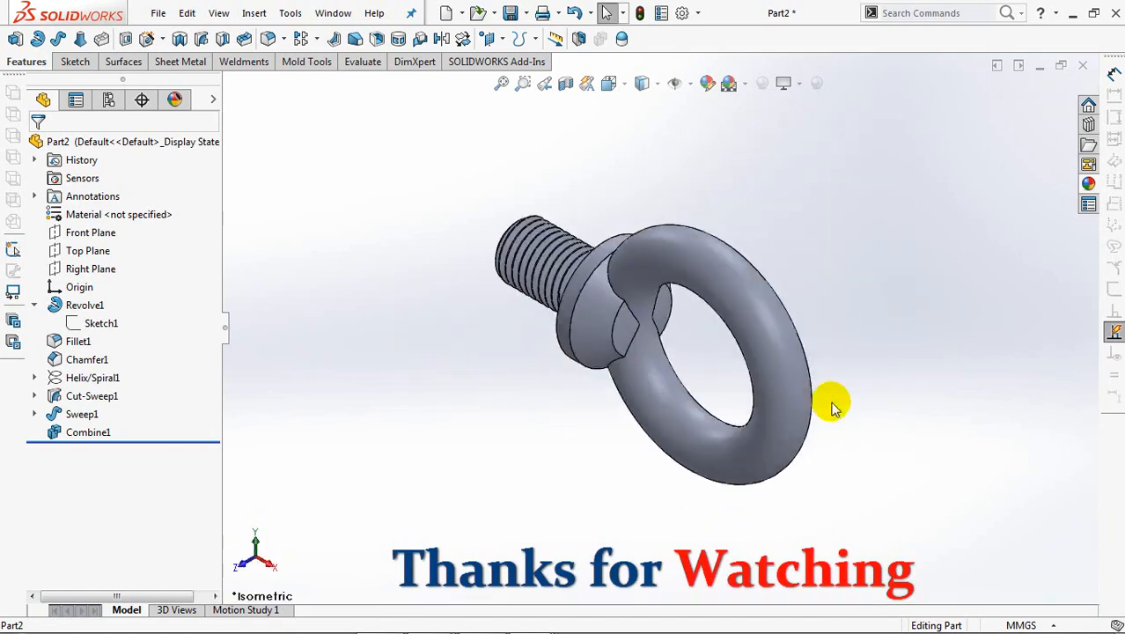
{"action": "key", "text": "ctrl+3"}
{"action": "key", "text": "ctrl+1"}
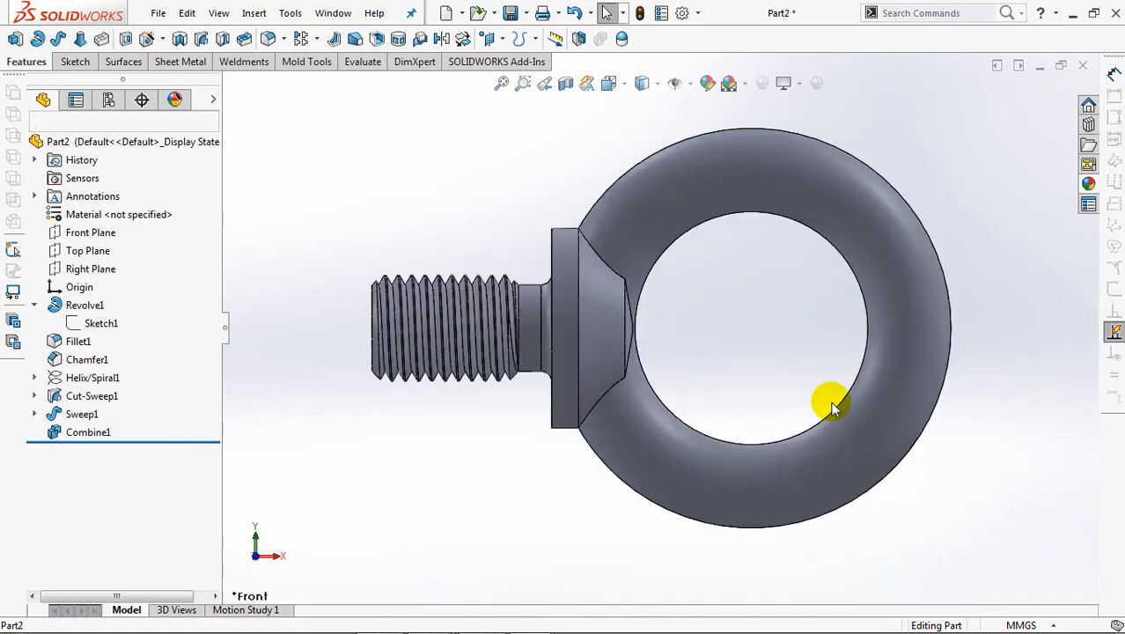
{"action": "middle_click_drag", "start_coordinate": [525, 493], "coordinate": [628, 458]}
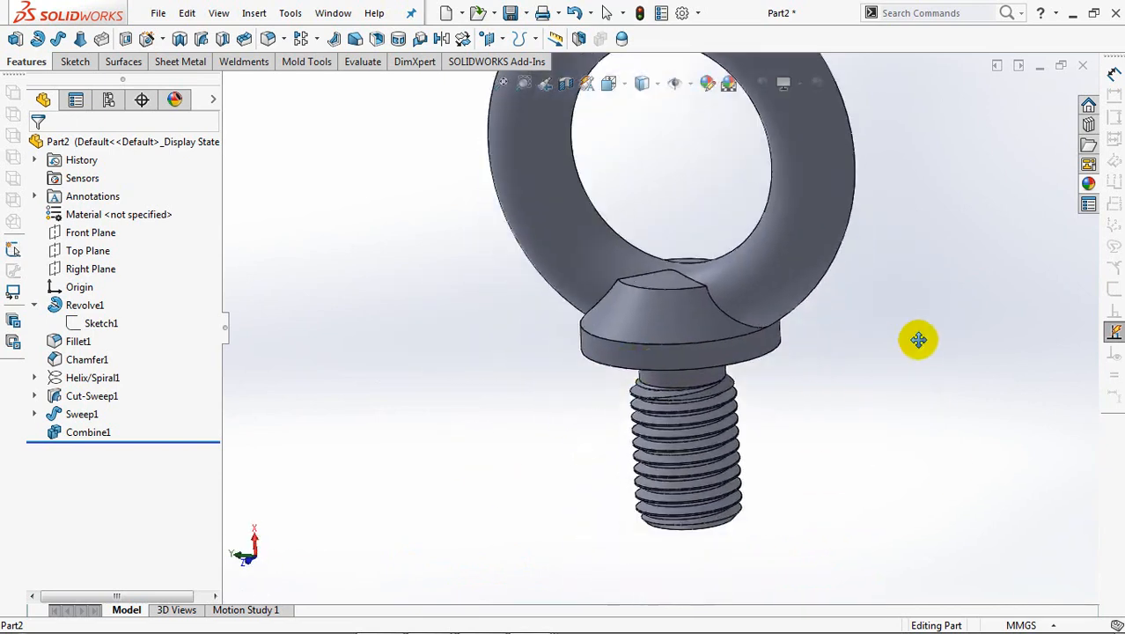